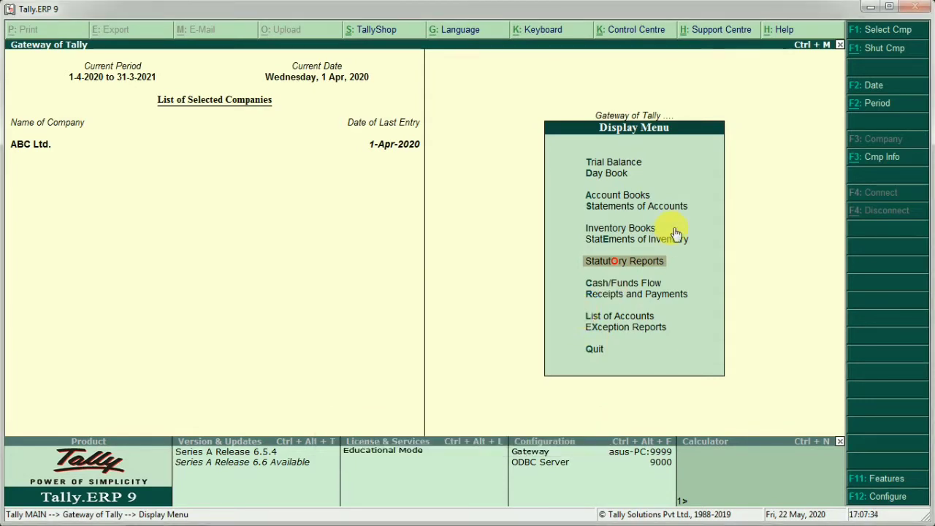
key(Up)
key(Up)
key(Up)
key(Up)
key(Up)
key(Up)
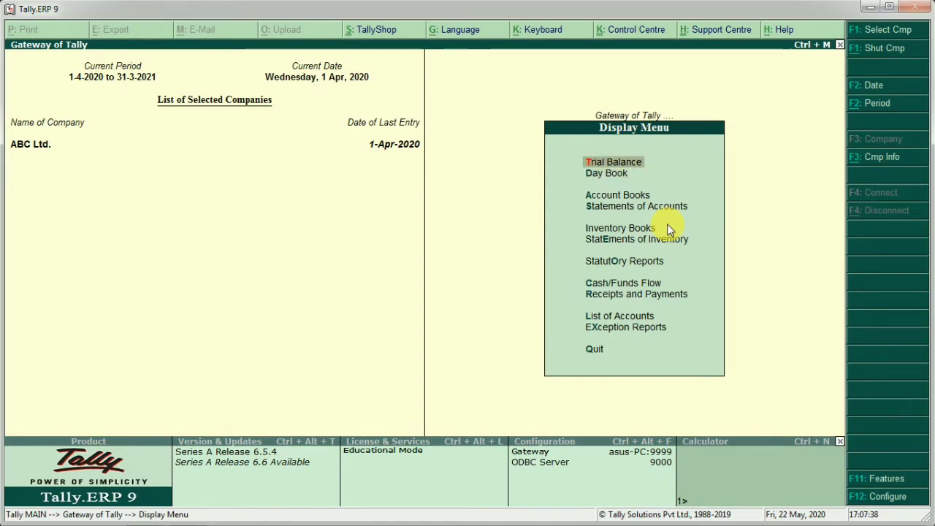
key(Down)
key(Down)
key(Down)
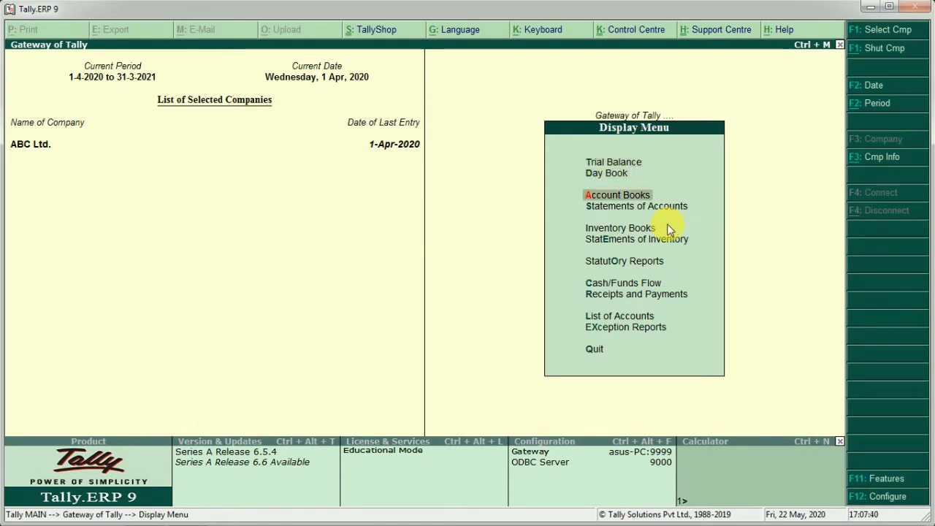
key(Down)
key(Down)
key(Down)
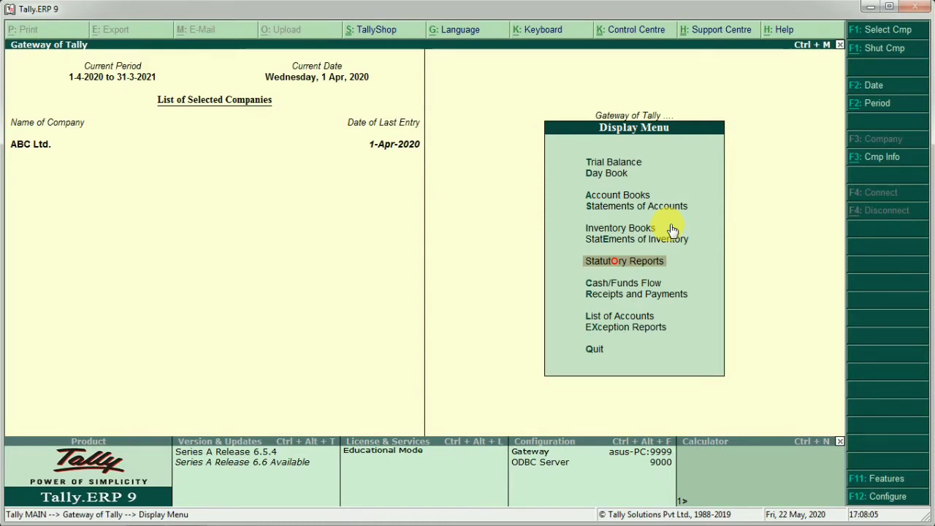
- Open the list of GST reports within the statutory reports
key(Return)
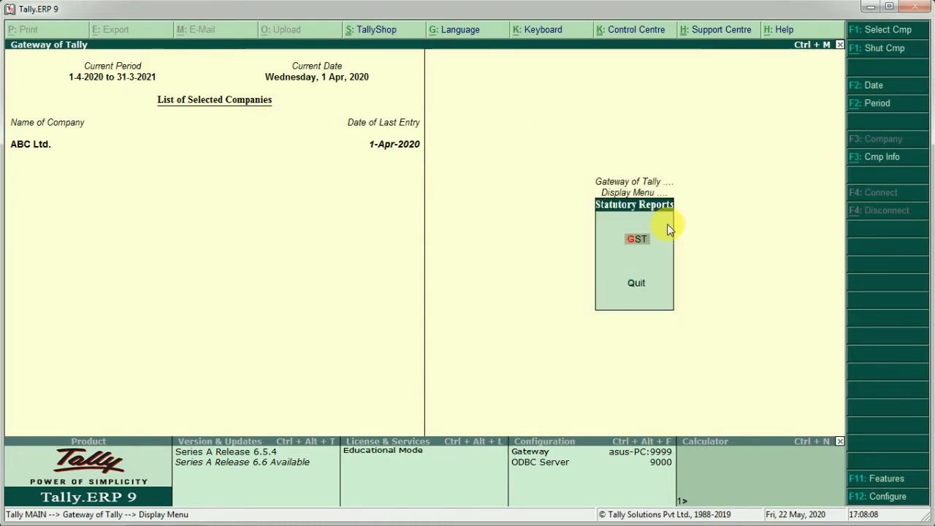
key(Return)
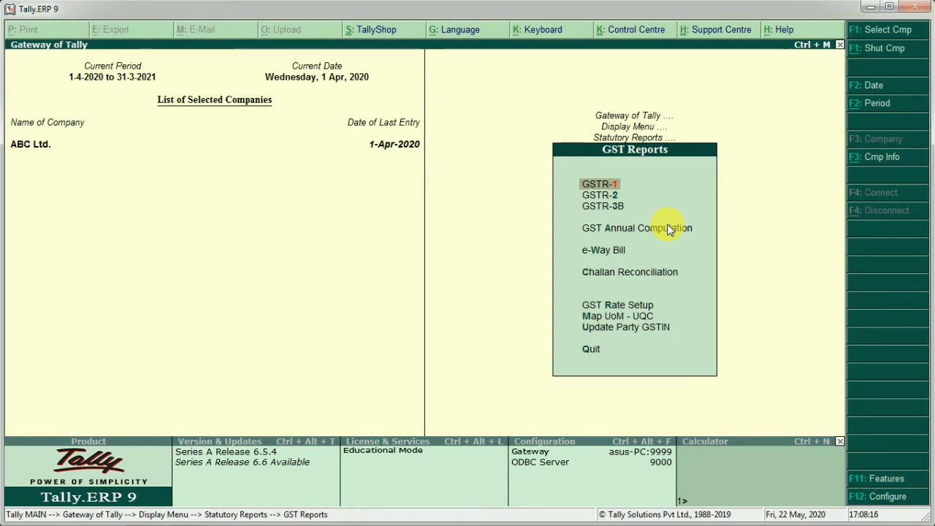
key(Down)
key(Down)
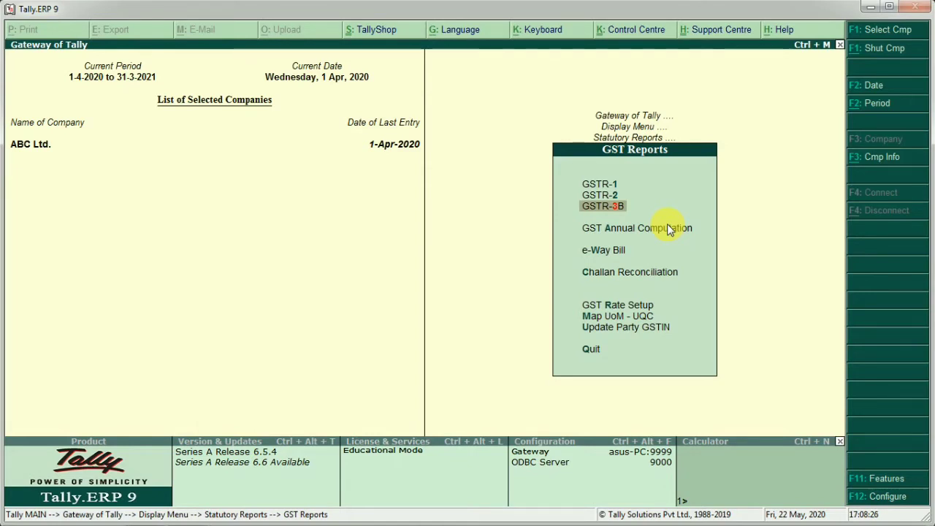
key(Up)
key(Up)
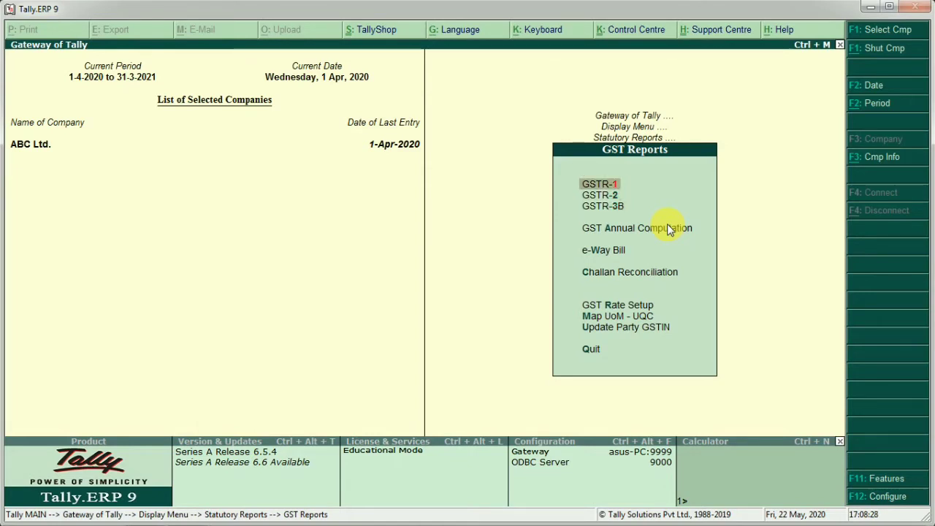
key(Up)
key(Down)
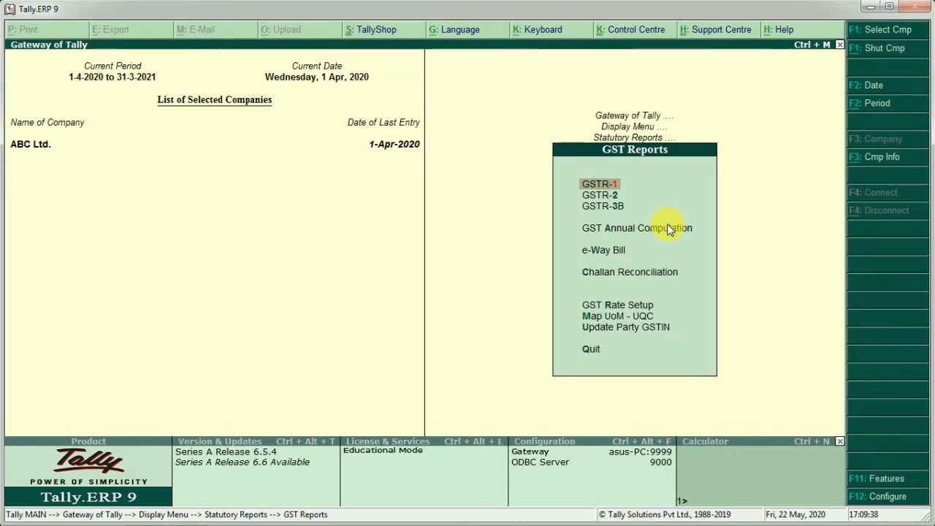
key(Down)
key(Down)
key(Down)
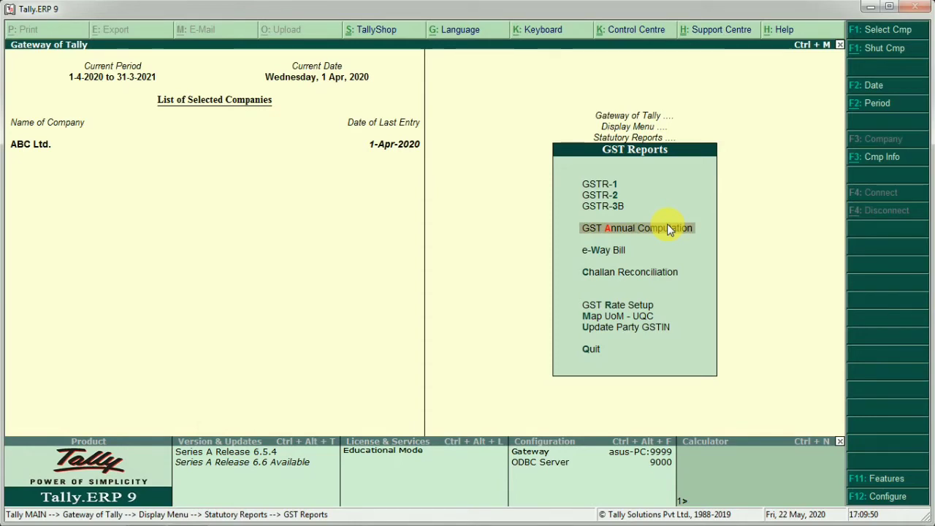
key(Up)
key(Up)
key(Up)
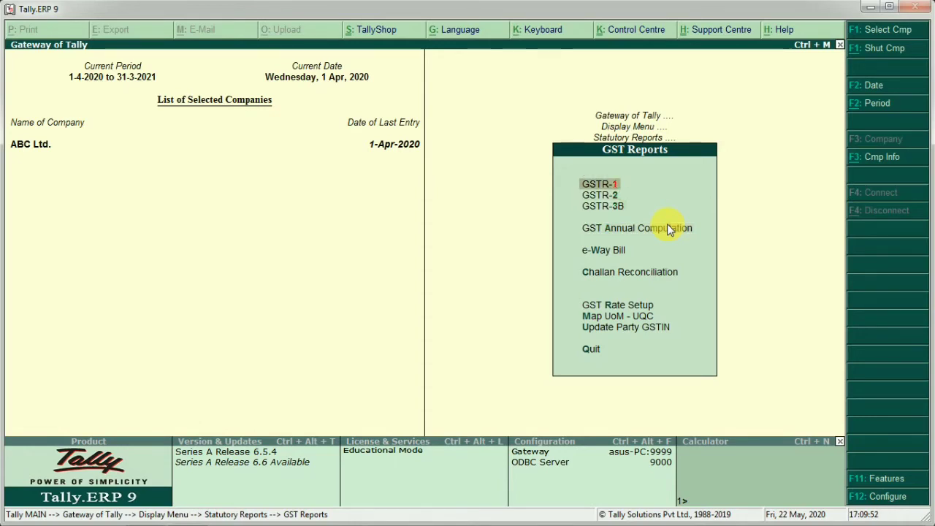
- Open the GSTR-1 report and accept the period from 1-4-2020 to 30-4-2020
key(Return)
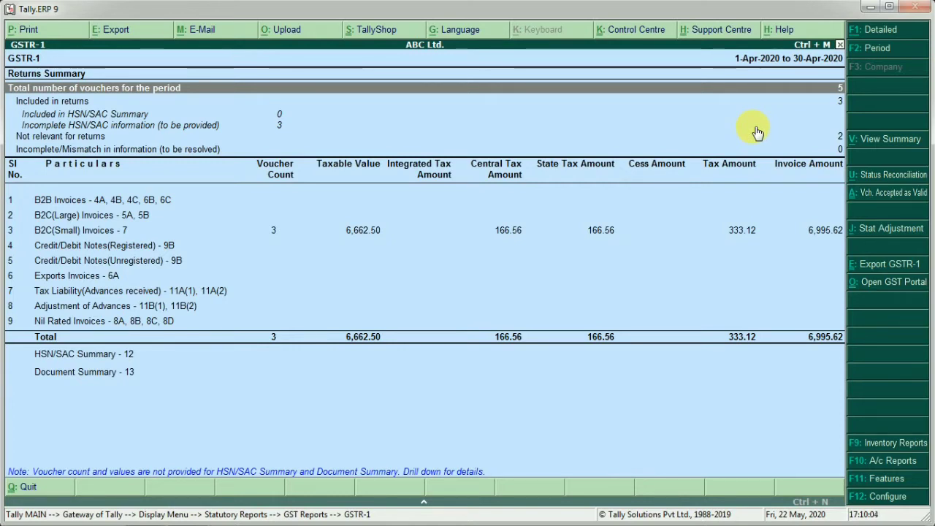
key(F2)
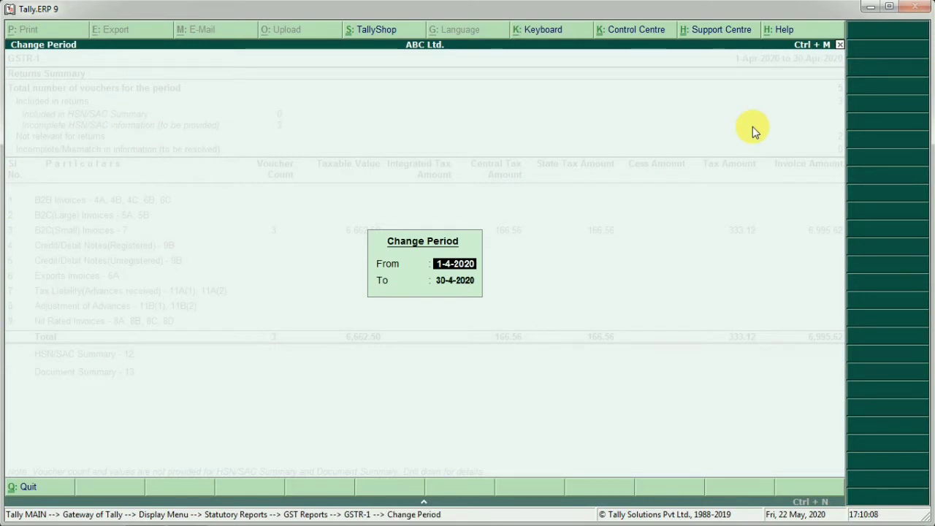
key(Return)
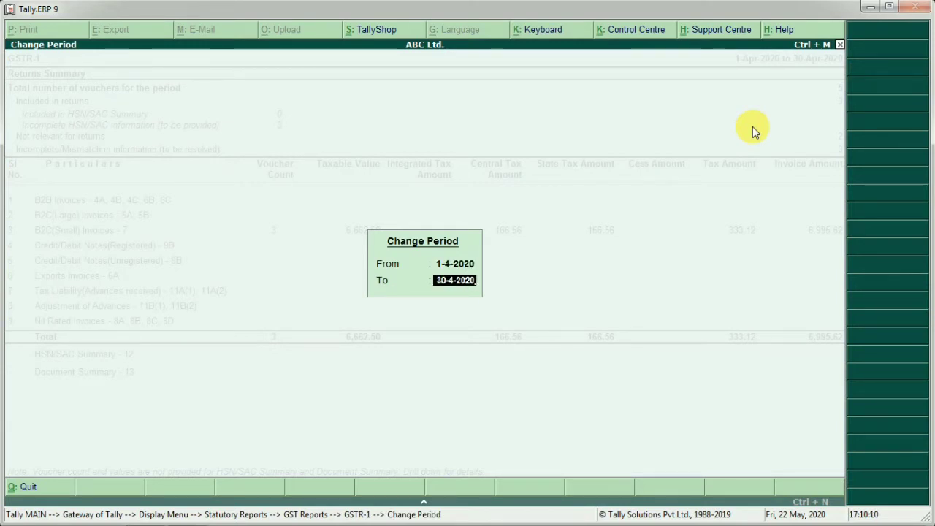
key(Return)
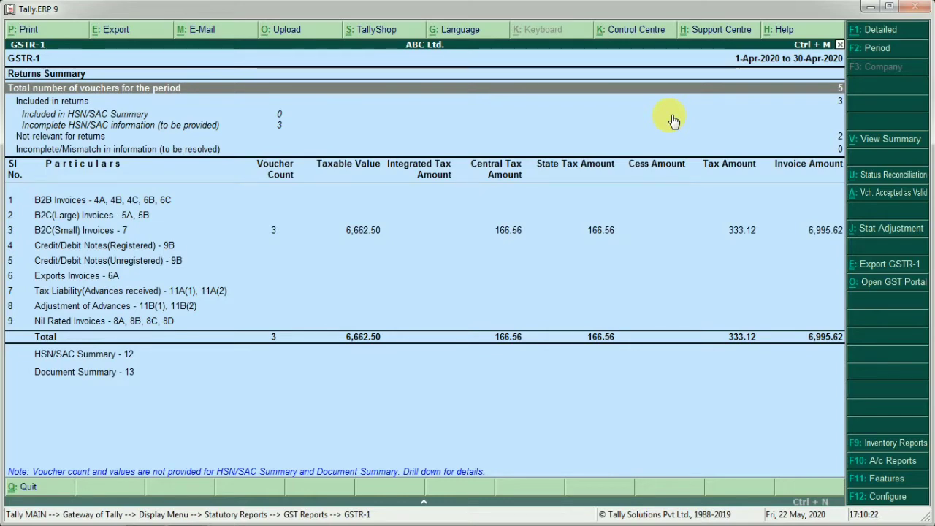
- View the statistics behind the total number of vouchers, check the voucher types, and return to the GSTR-1 summary
key(Return)
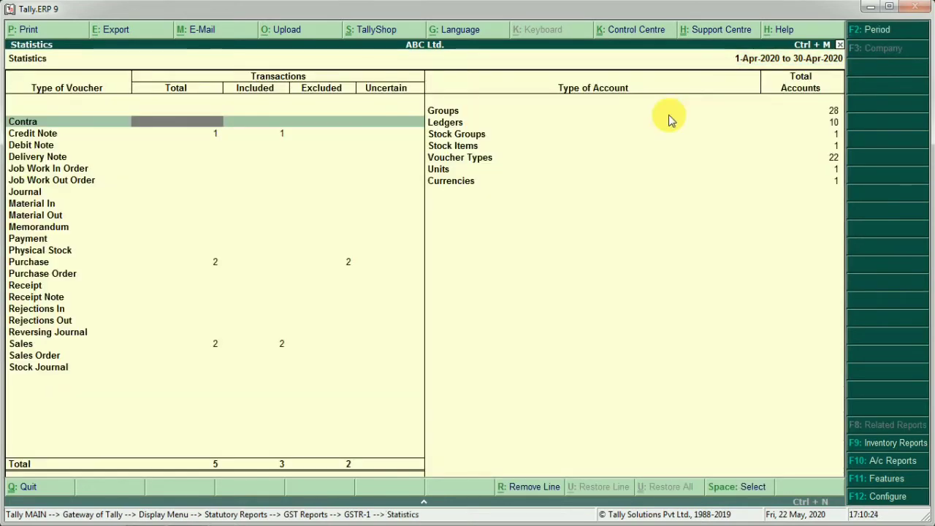
key(Down)
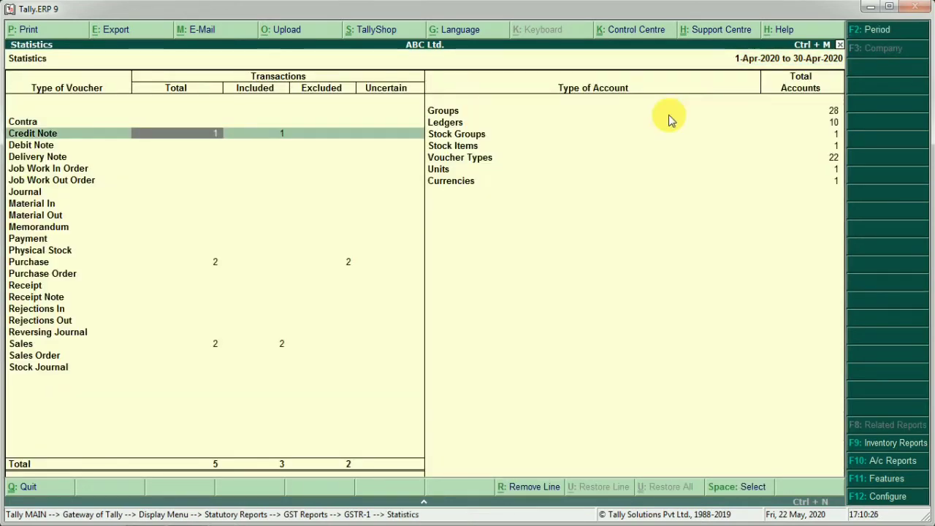
key(Down)
key(Down)
key(Down)
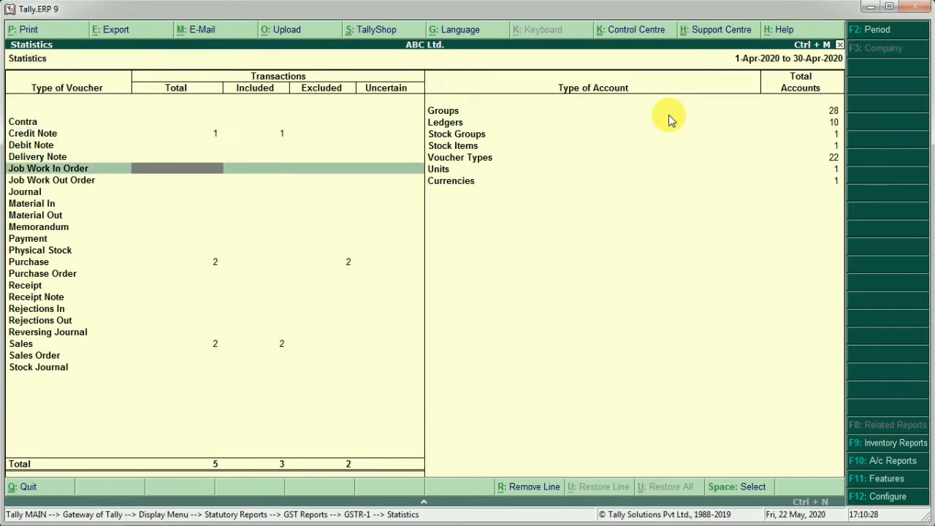
key(Down)
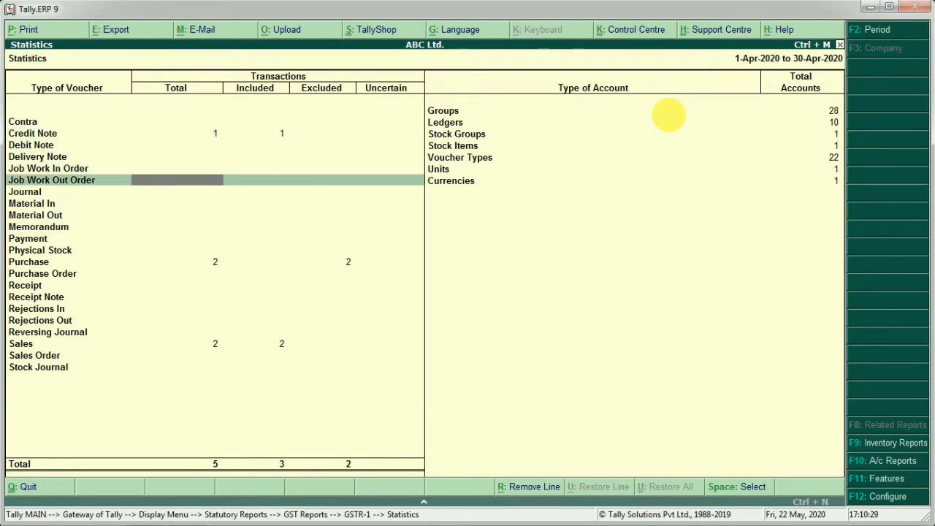
key(Escape)
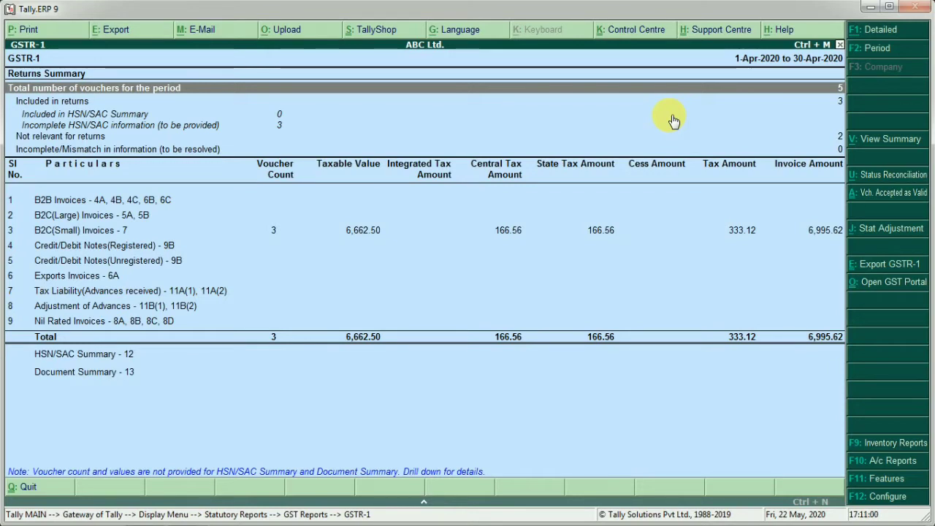
- View the summary of vouchers included in returns, check the Sales Returns row, and go back to GSTR-1
key(Down)
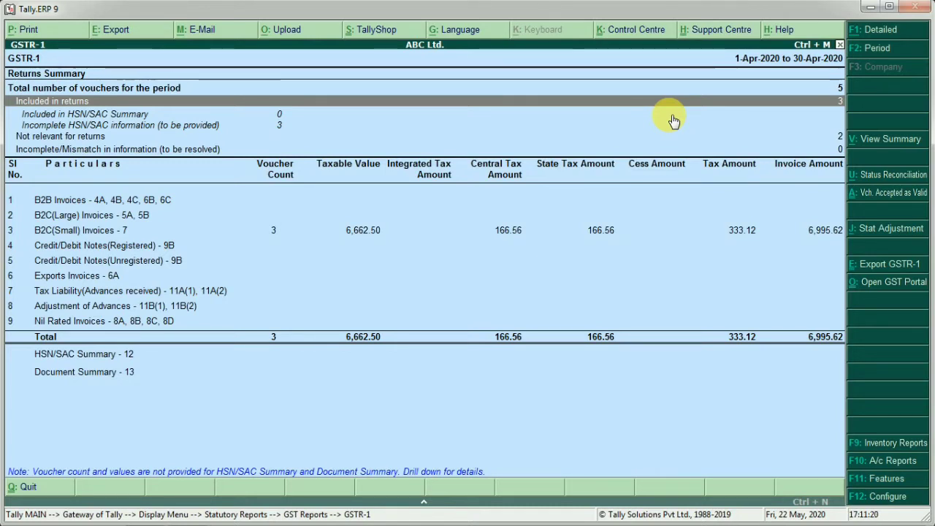
key(Return)
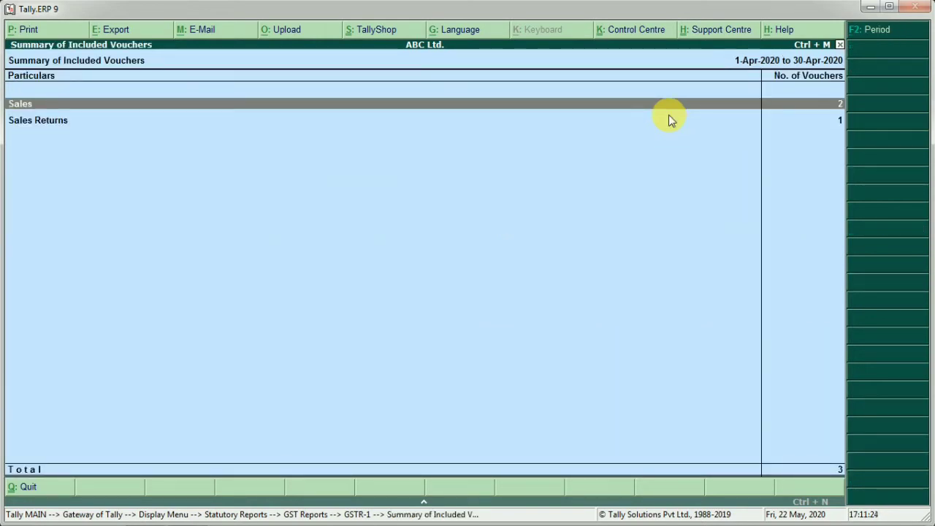
click(670, 119)
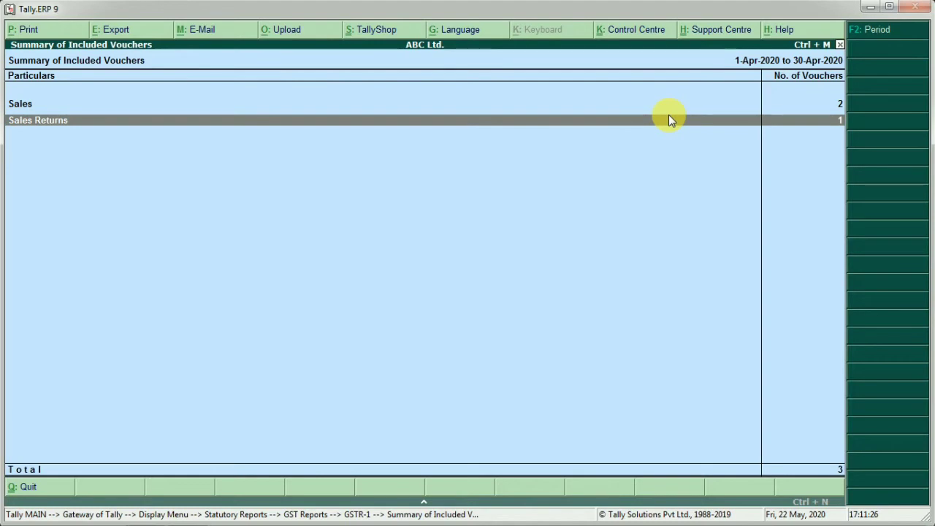
key(Escape)
- View the vouchers with incomplete HSN/SAC information and return to the GSTR-1 summary
click(670, 117)
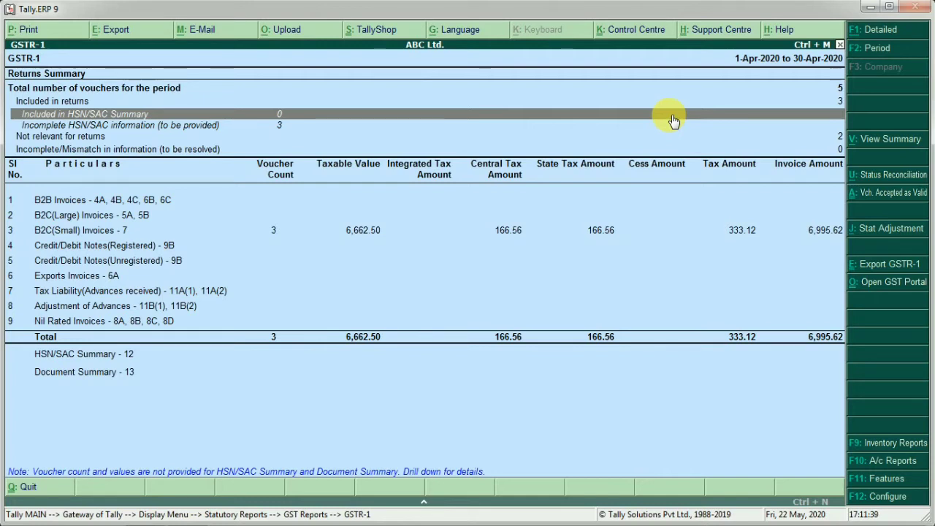
key(Down)
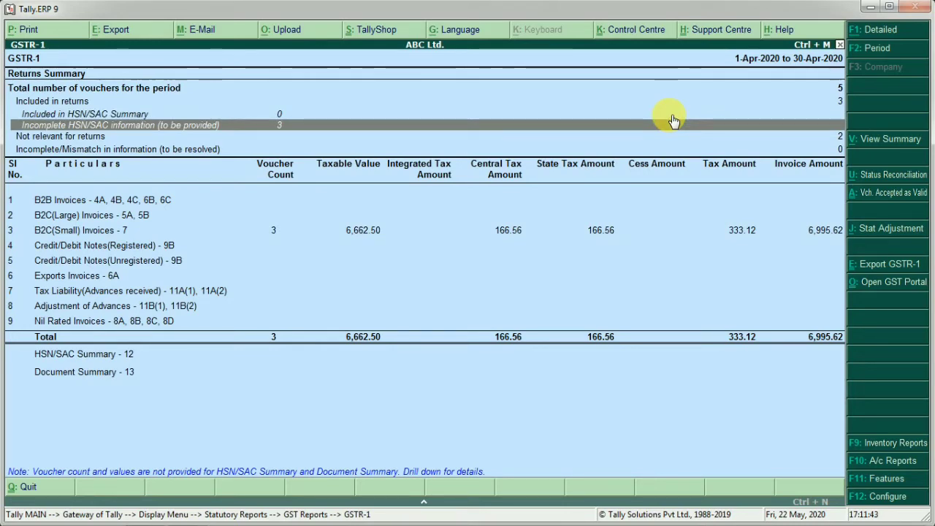
key(Return)
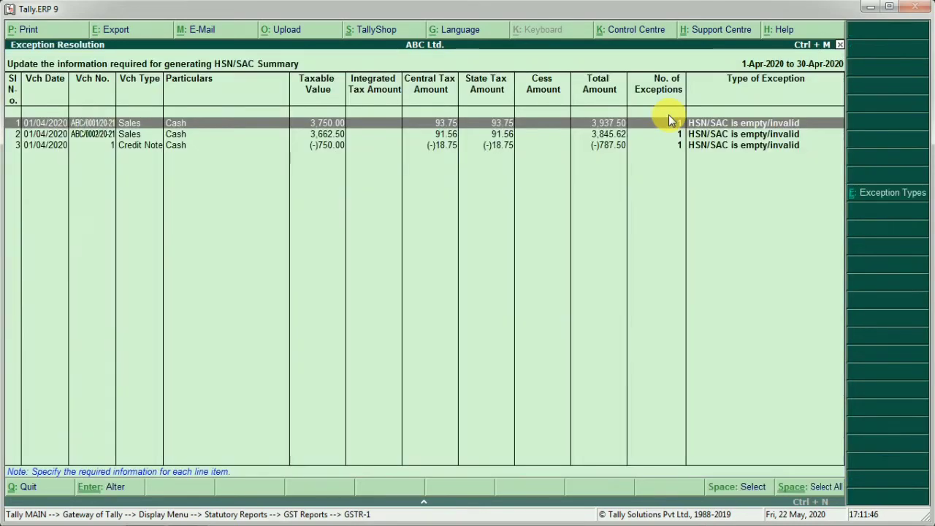
key(Escape)
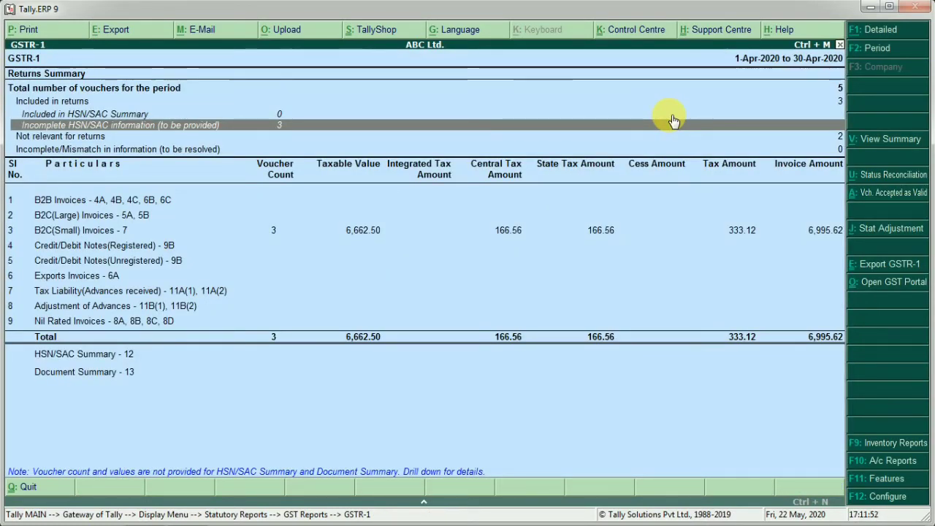
- Examine the returns summary rows for included, not relevant and incomplete/mismatched vouchers, ending on the B2B Invoices row
key(Down)
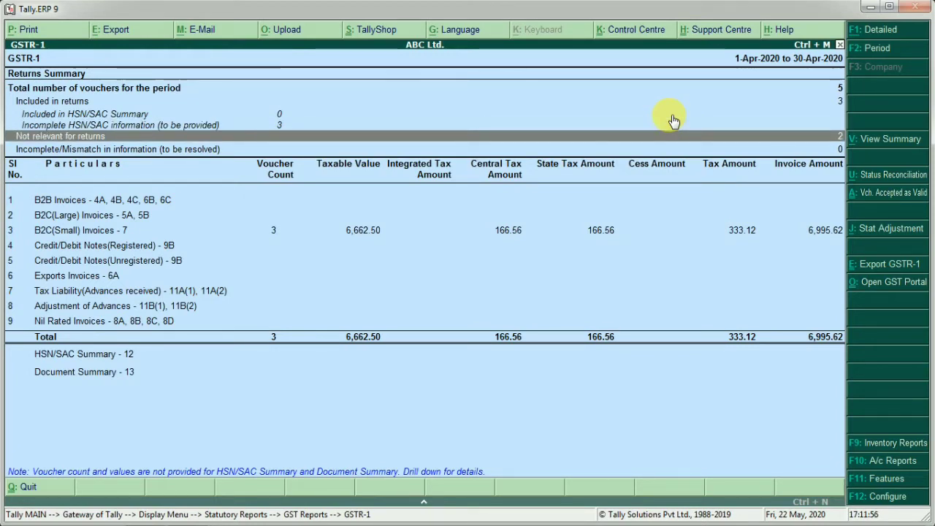
key(Up)
key(Up)
key(Up)
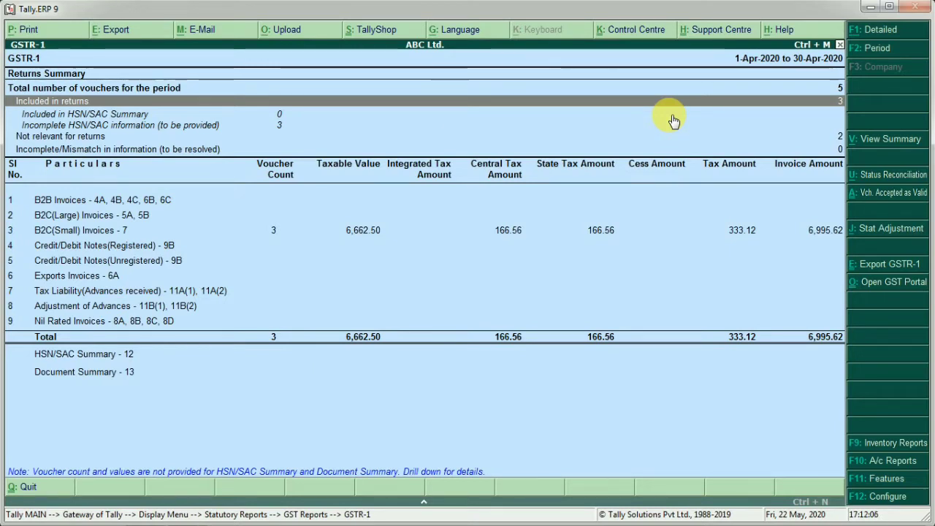
key(Down)
key(Down)
key(Down)
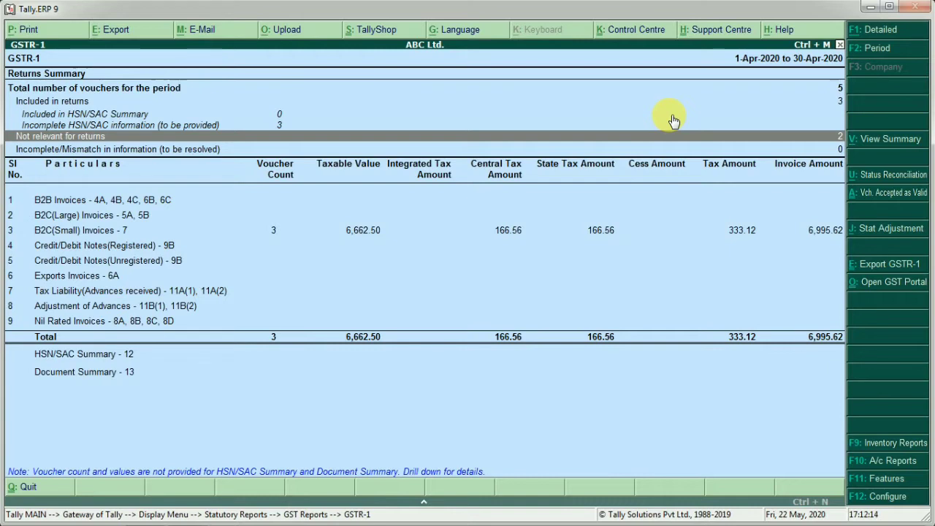
key(Down)
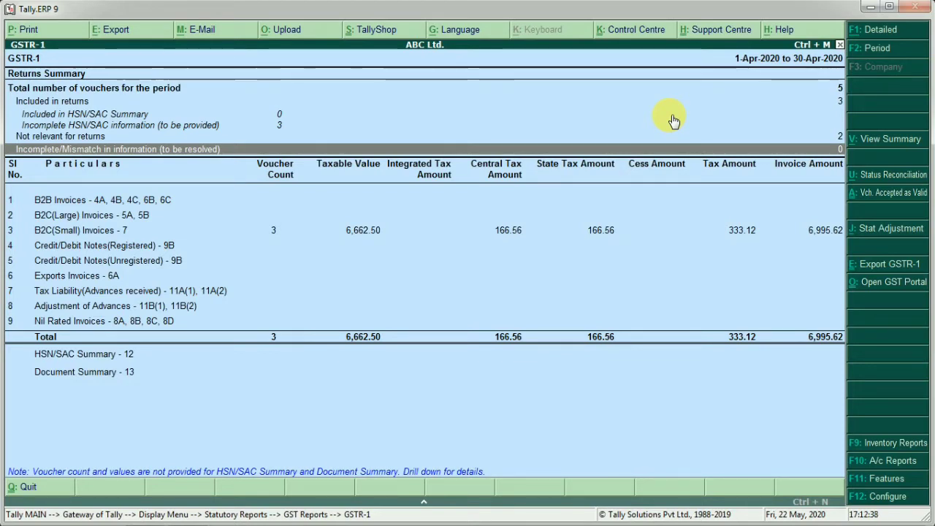
key(Down)
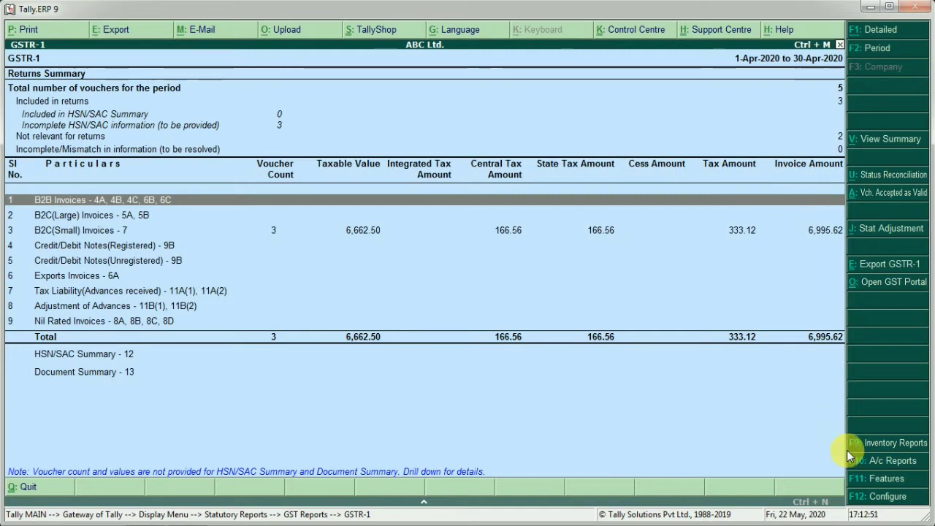
- Configure the GSTR-1 report with "Show tax types in separate columns" set to No and accept the configuration
click(882, 499)
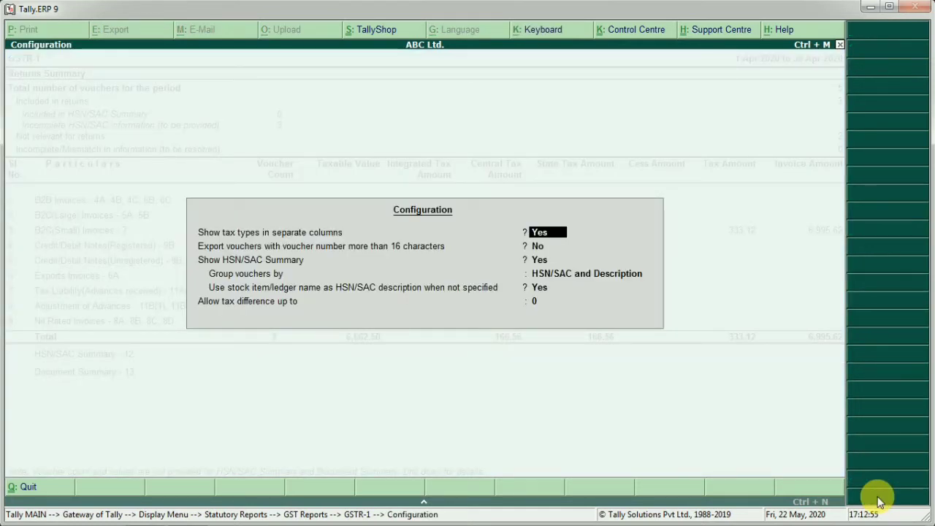
key(a)
key(BackSpace)
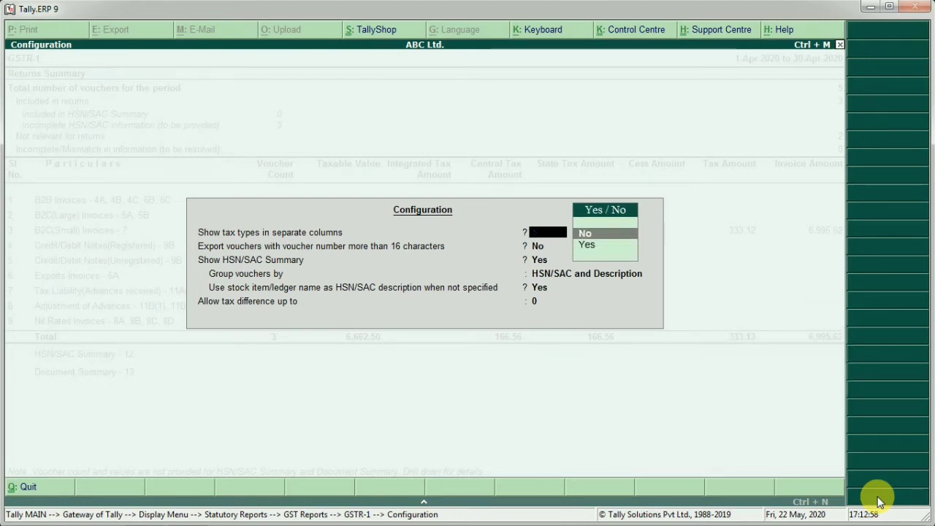
text(n)
key(Return)
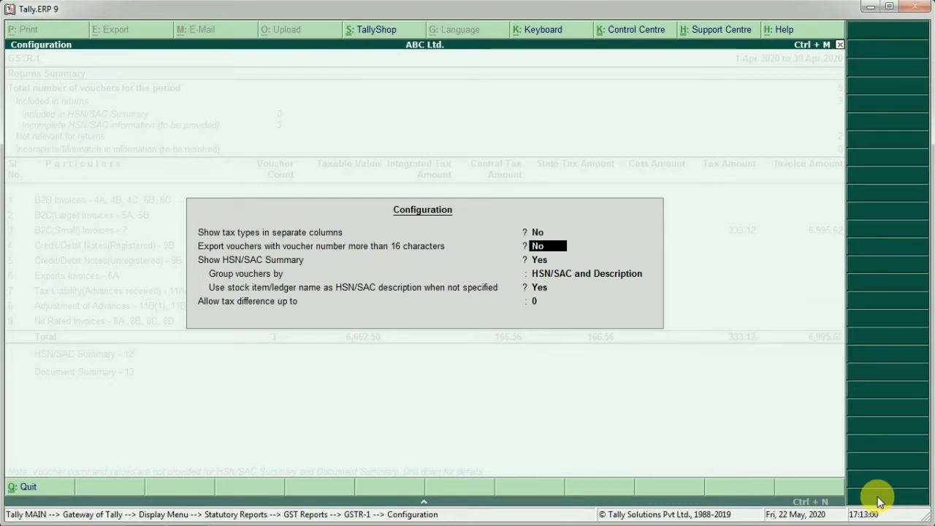
key(ctrl+a)
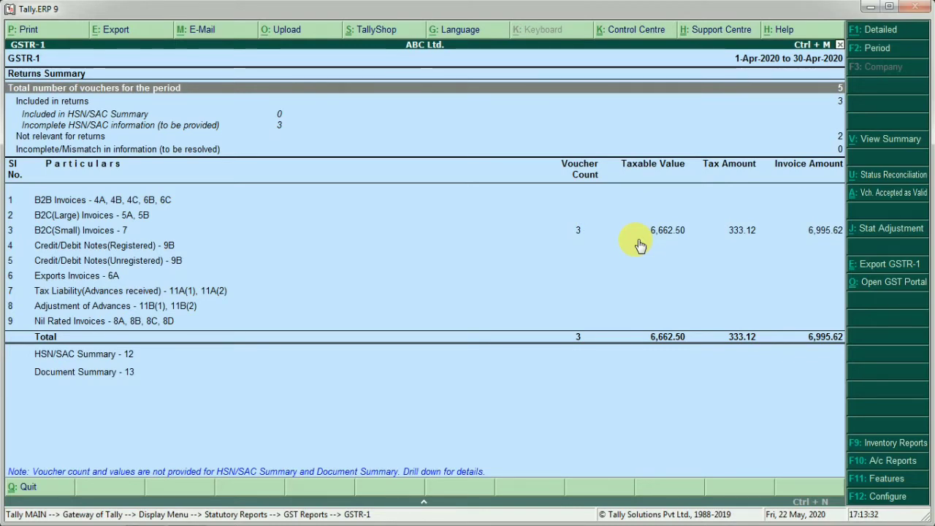
- Open the B2C(Small) Invoices - 7 register and drill down to the Madhya Pradesh vouchers at 5 % GST
key(Down)
key(Down)
key(Down)
key(Down)
key(Down)
key(Down)
key(Down)
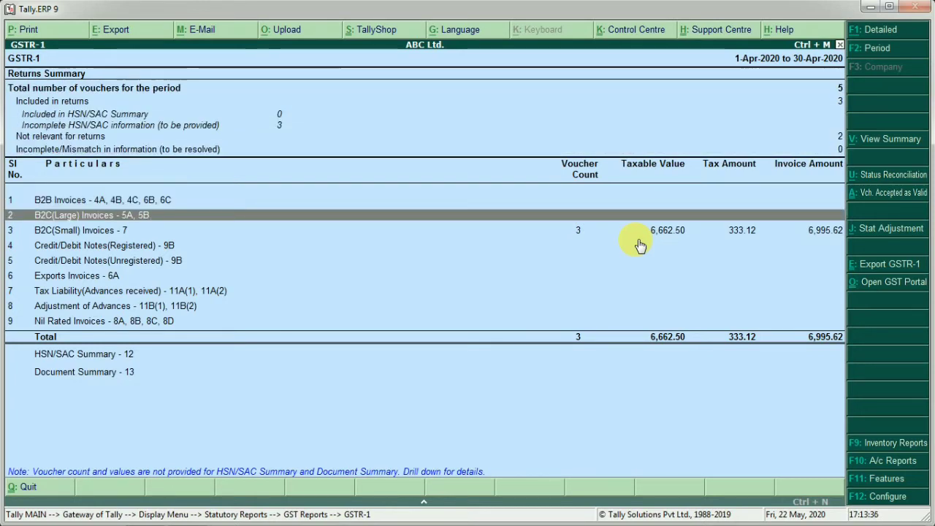
key(Down)
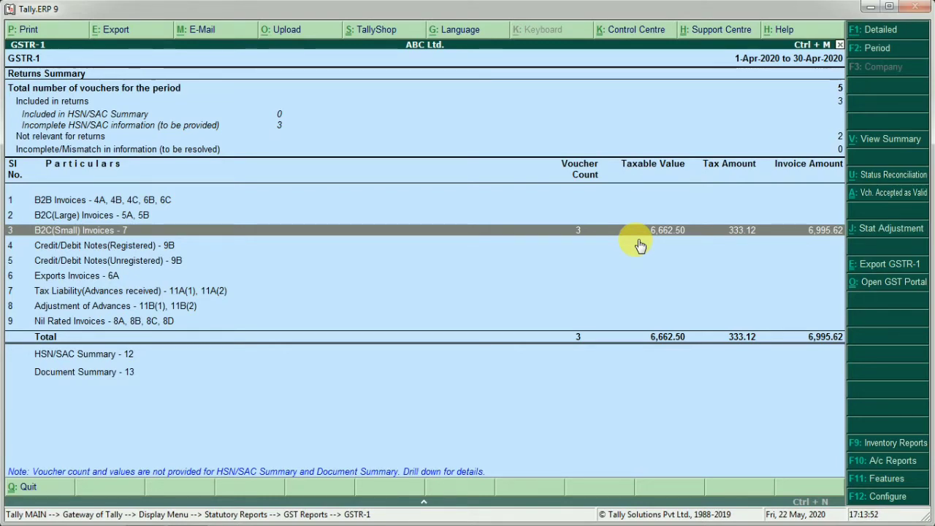
key(Return)
key(Return)
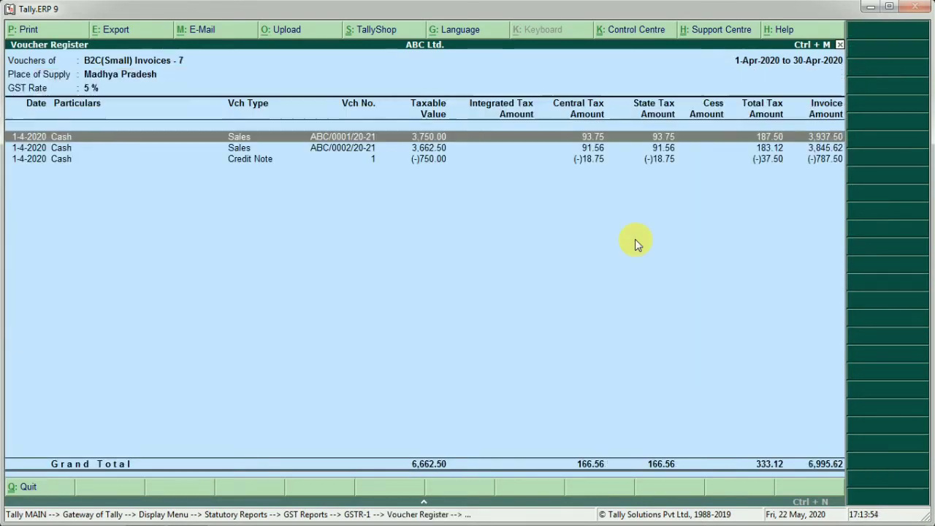
- Check the second sales voucher and the credit note in the B2C(Small) register, and return to the GSTR-1 summary
key(Down)
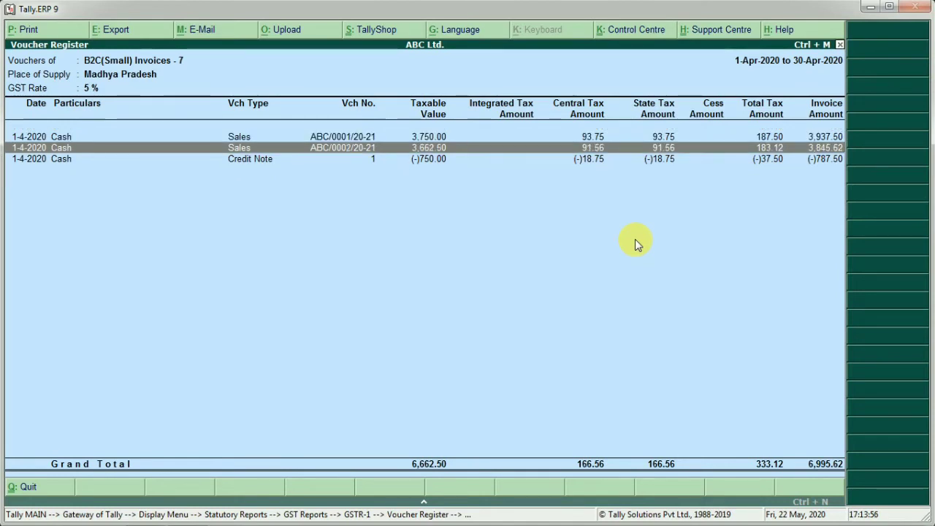
key(Down)
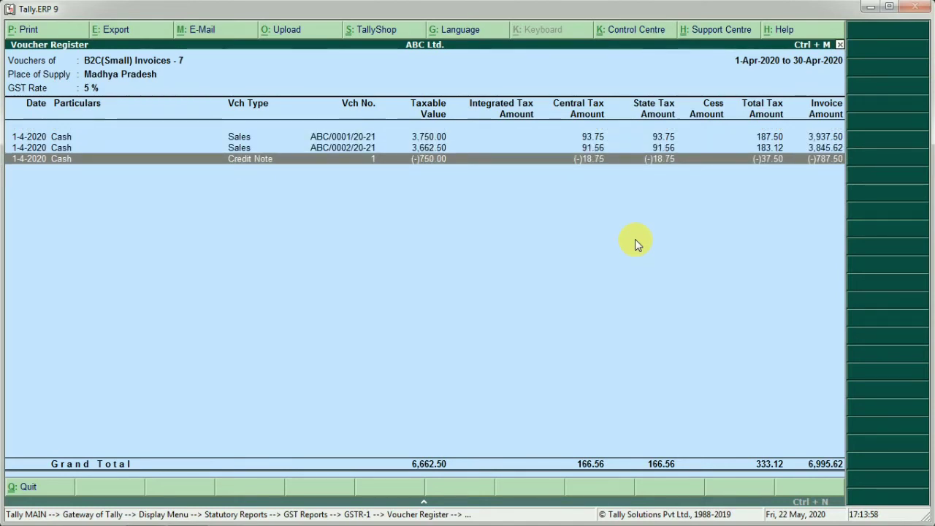
key(Escape)
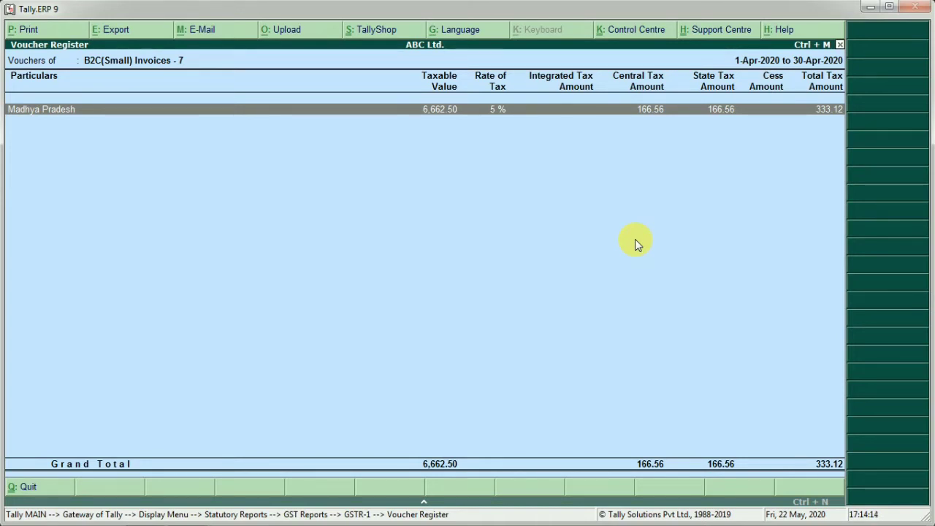
key(Escape)
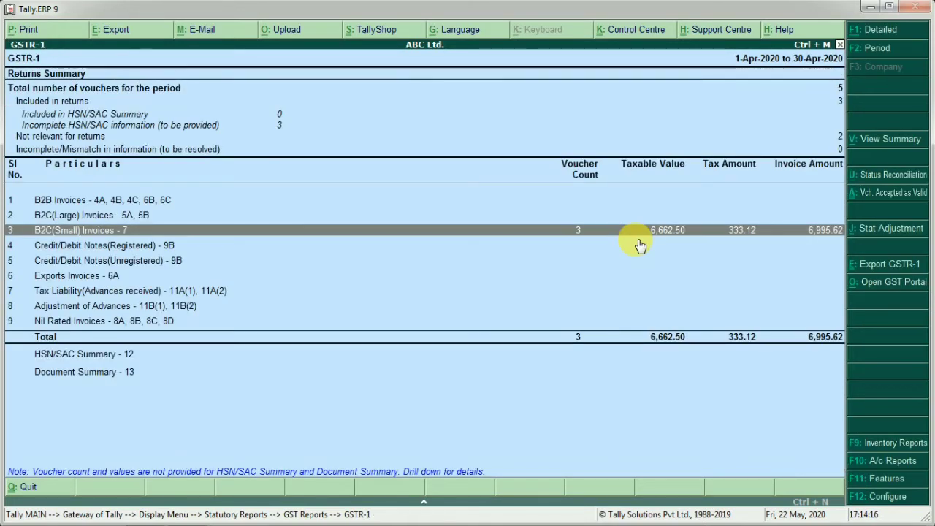
- Examine the remaining GSTR-1 rows from Credit/Debit Notes(Registered) - 9B through Nil Rated Invoices - 8A, 8B, 8C, 8D
key(Down)
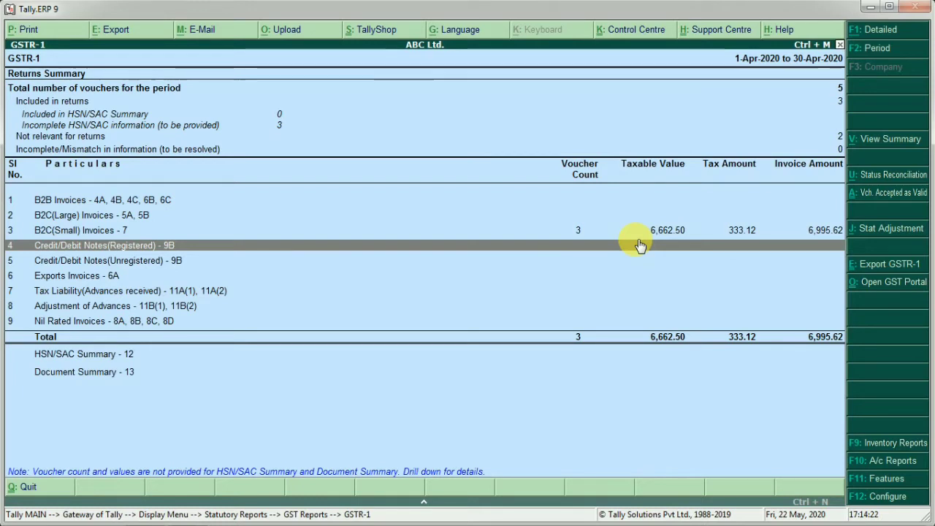
key(Up)
key(Down)
key(Down)
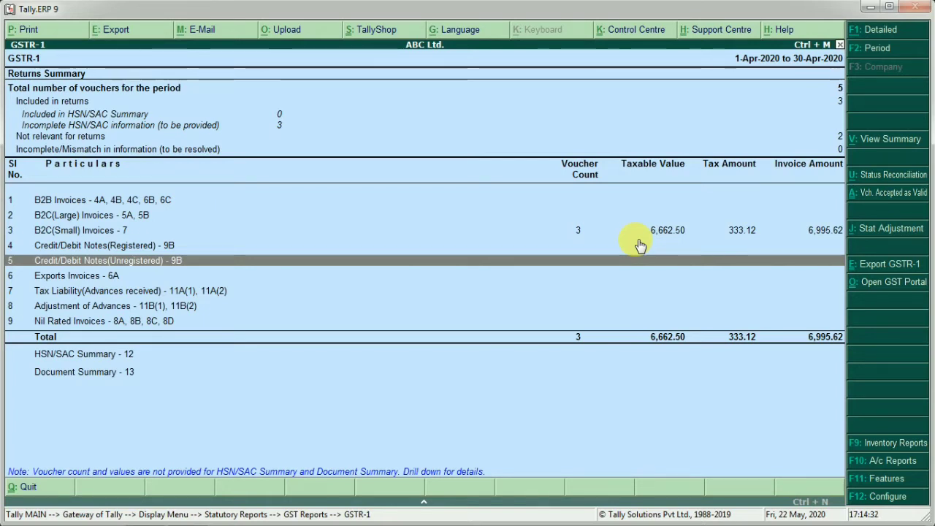
key(Down)
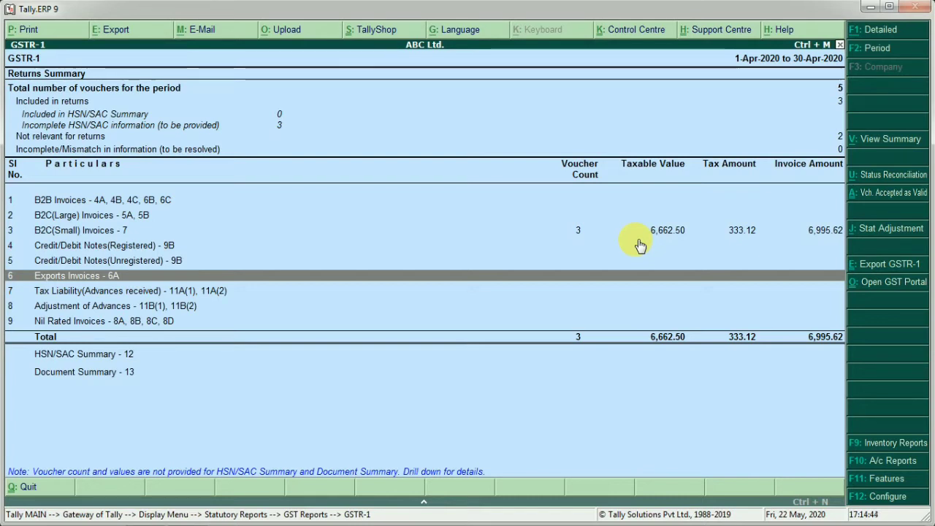
key(Down)
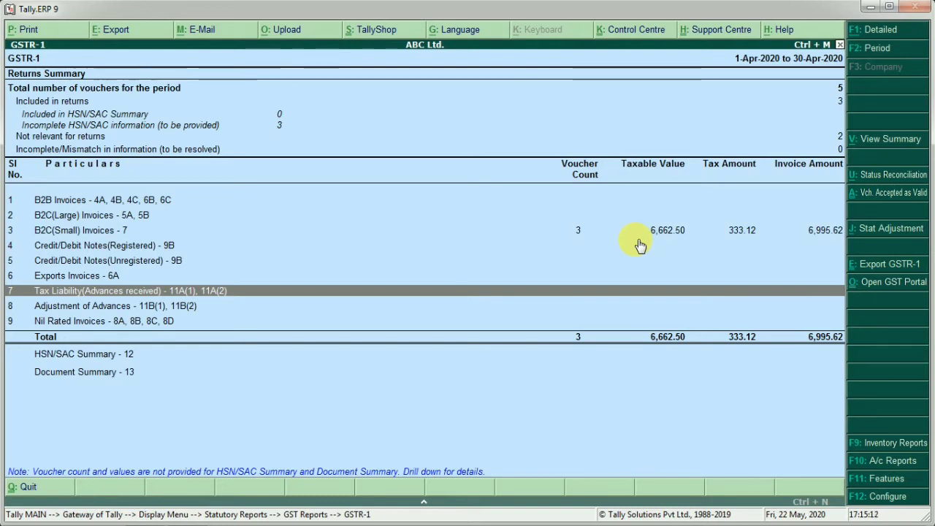
key(Down)
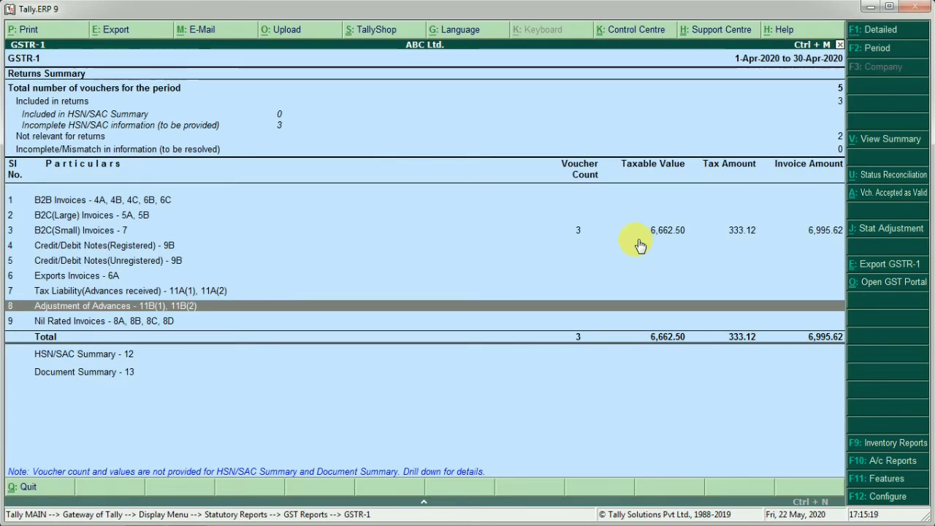
key(Down)
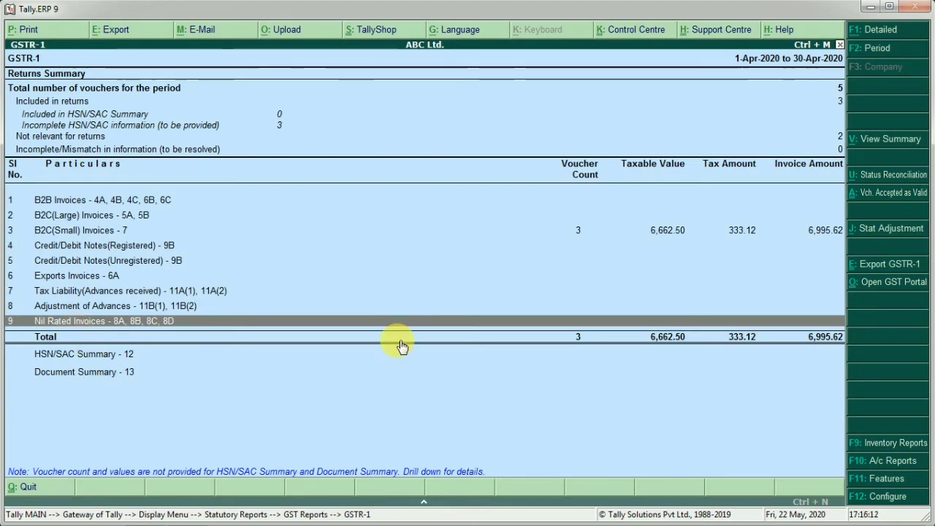
- Leave GSTR-1 and open the GSTR-2 report from GST Reports
key(Escape)
key(Down)
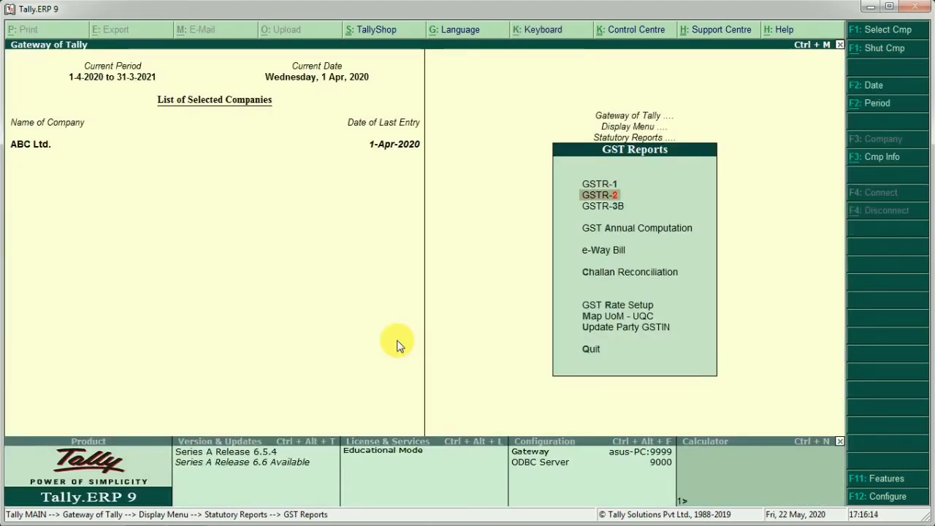
key(Return)
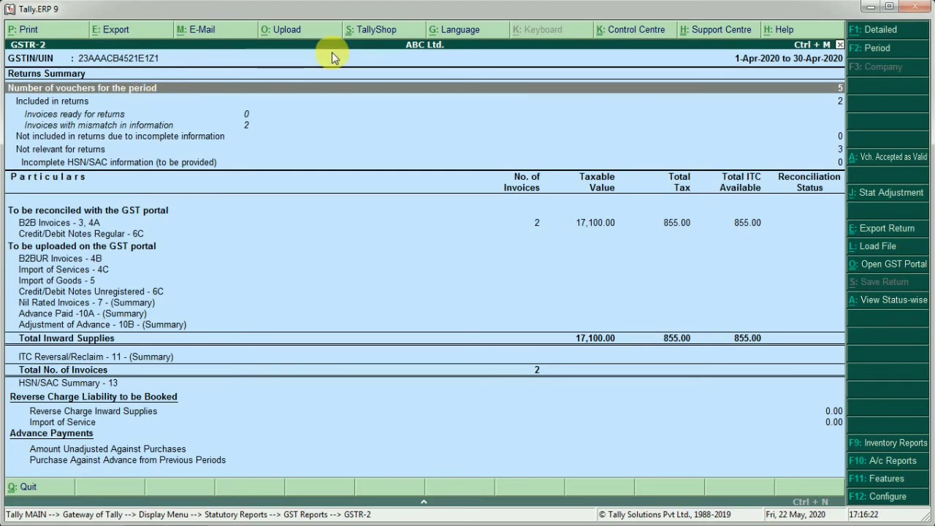
- Drill down from GSTR-2 invoices with mismatch in information to the exception details of purchase voucher No. 1, reaching the Supplier/Original Invoice No. field
key(Down)
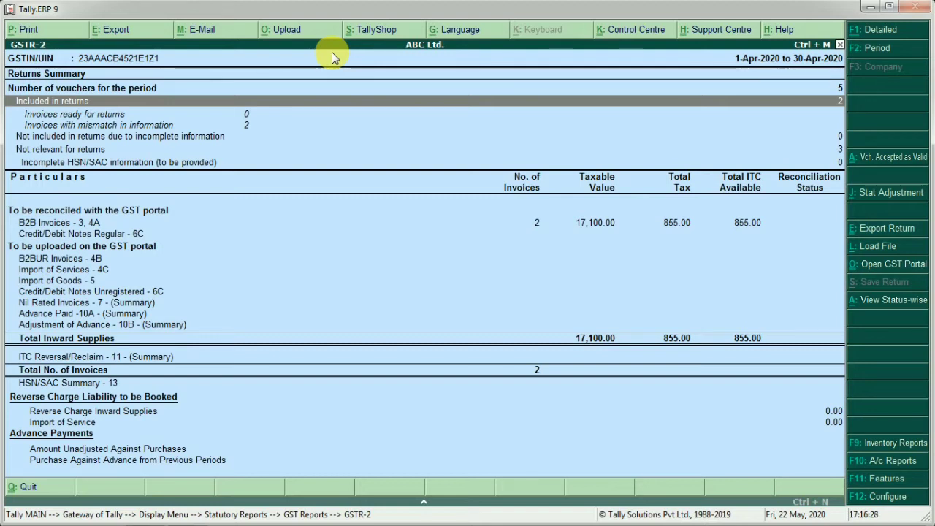
key(Down)
key(Down)
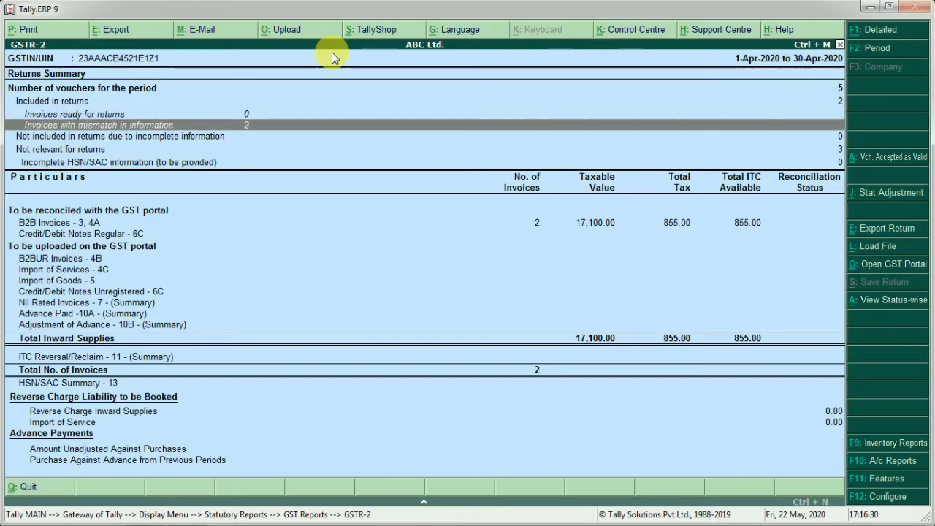
key(Return)
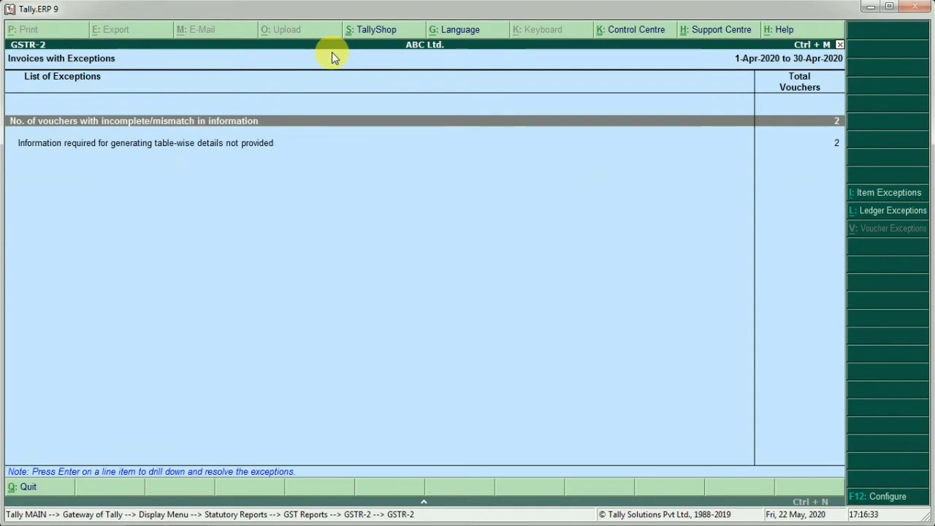
key(Return)
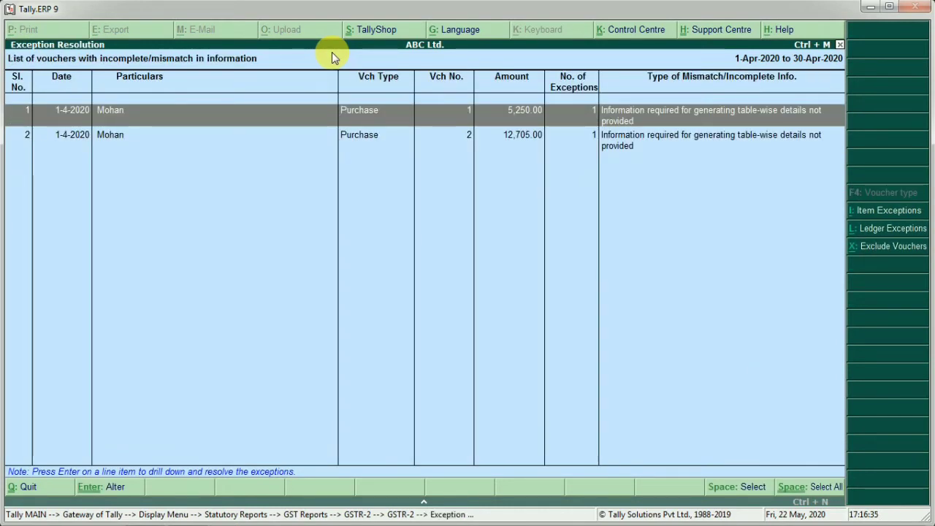
key(Return)
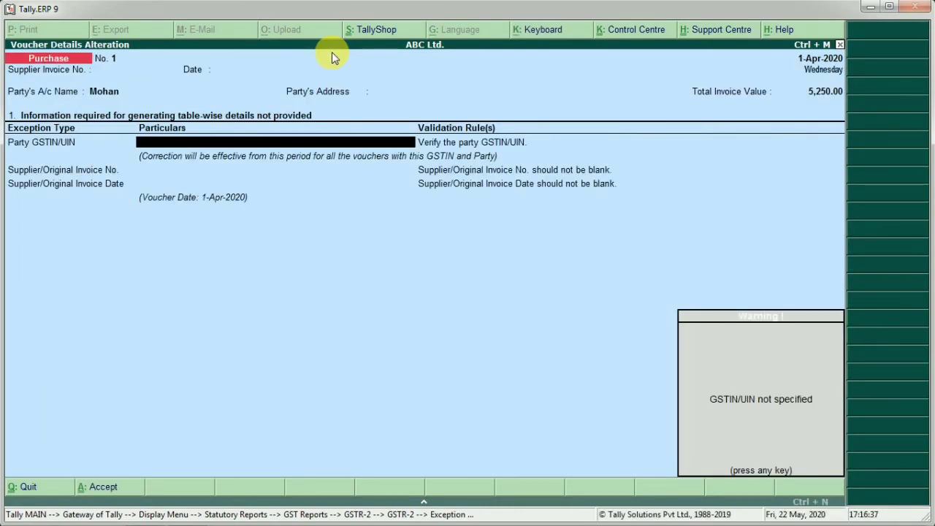
key(Return)
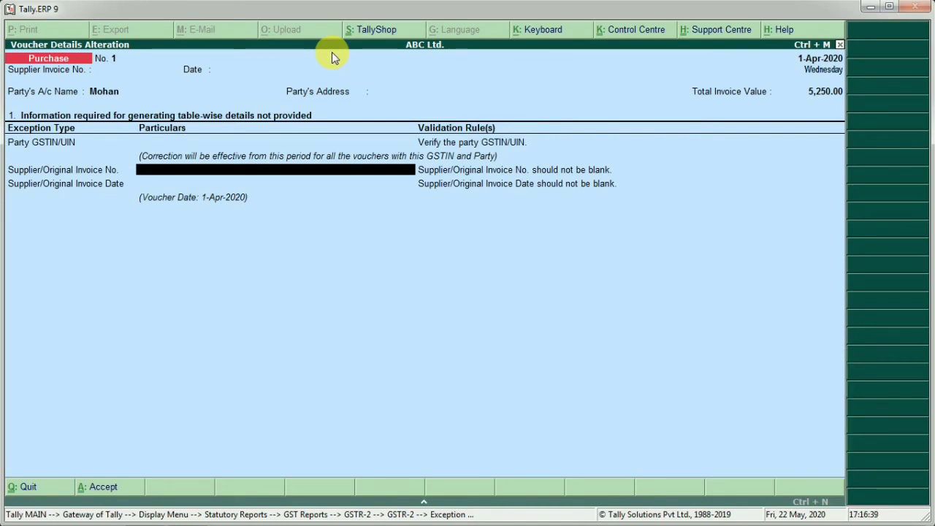
- Quit the purchase voucher details without saving and return to the GSTR-2 summary
key(Escape)
key(y)
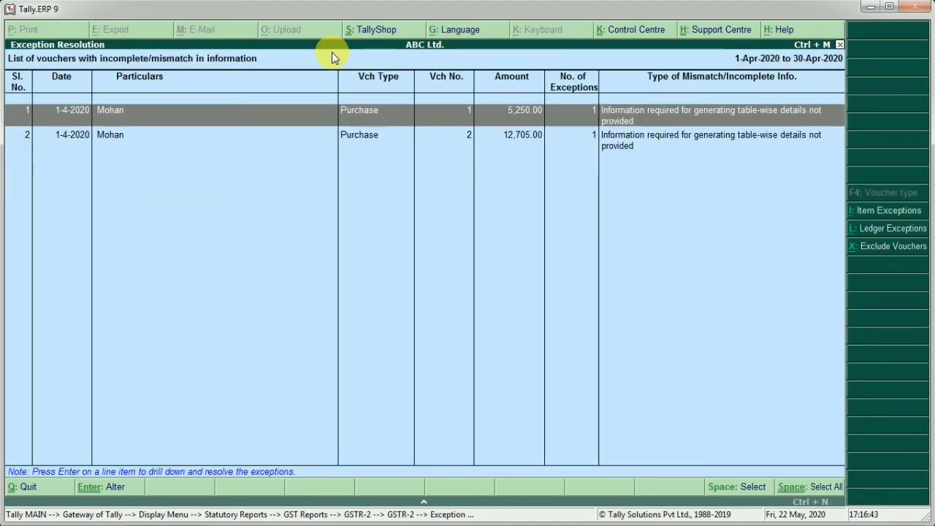
key(Escape)
key(Escape)
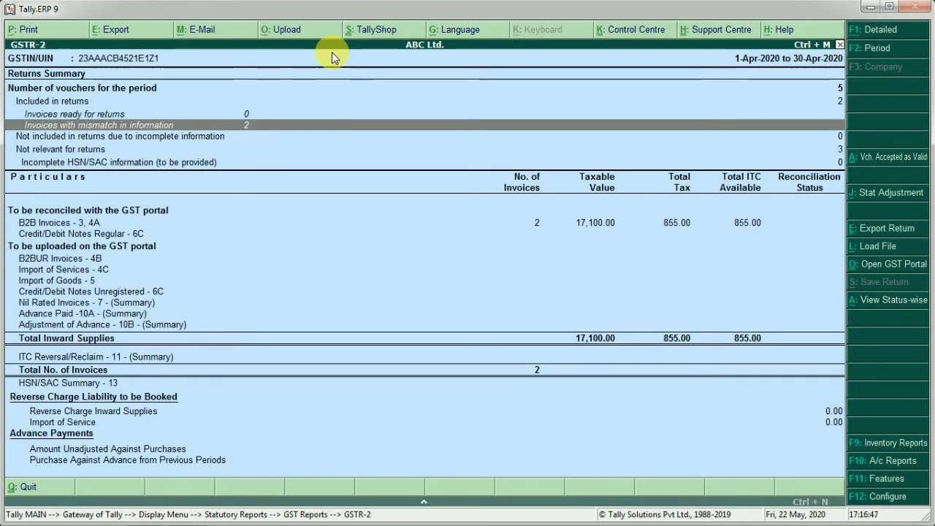
- Check the GSTR-2 rows for vouchers not relevant for returns, incomplete HSN/SAC information and B2B Invoices - 3, 4A
key(Down)
key(Down)
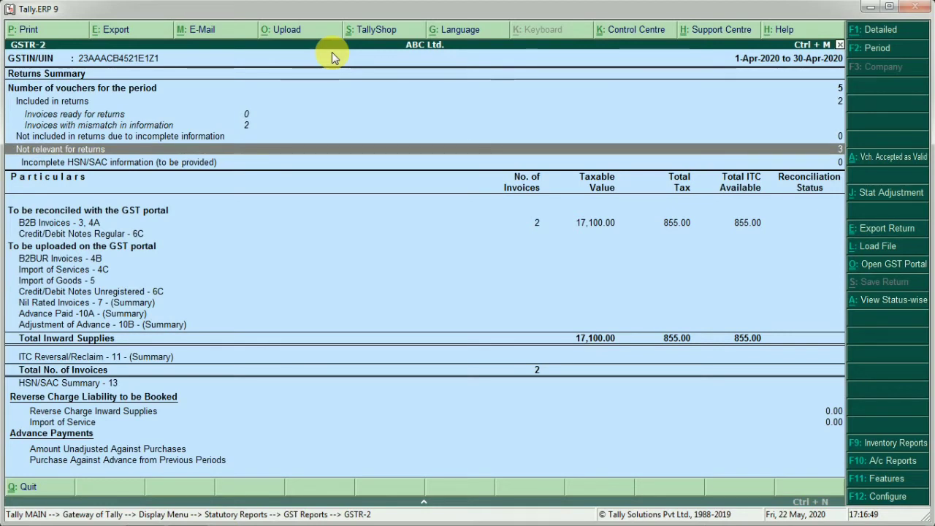
key(Down)
key(Down)
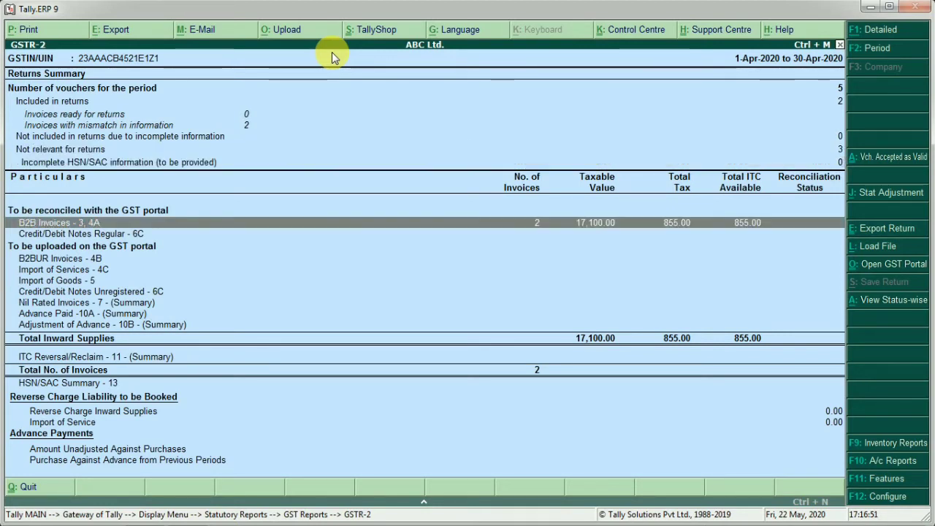
key(Up)
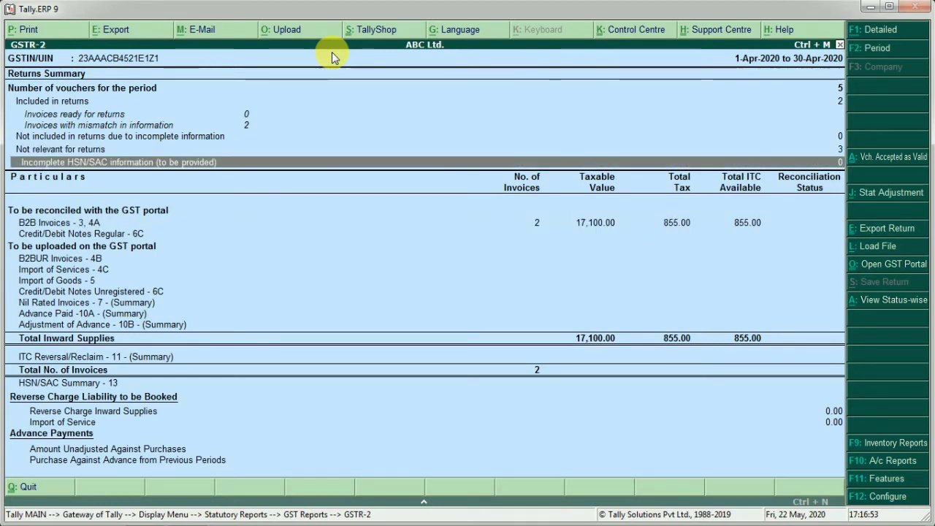
key(Down)
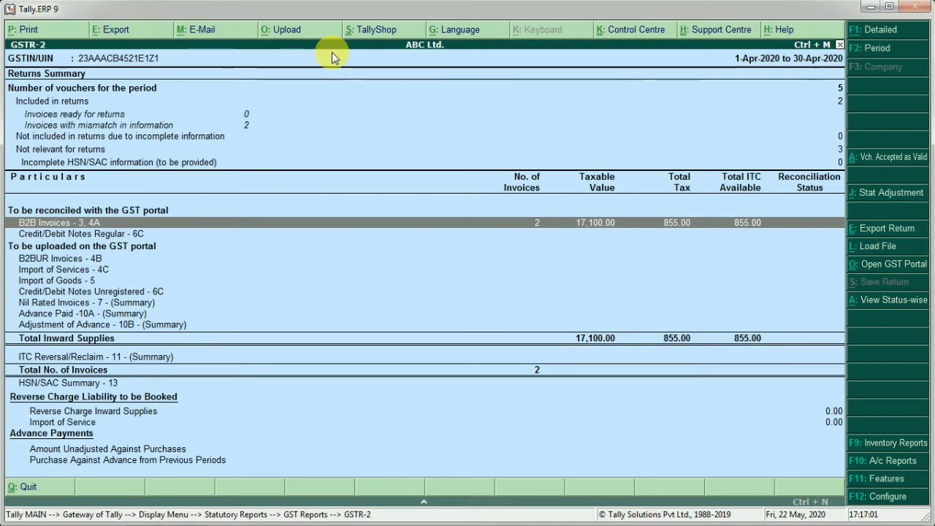
- Examine the GSTR-2 inward supply rows from Credit/Debit Notes Regular - 6C through Adjustment of Advance - 10B
key(Down)
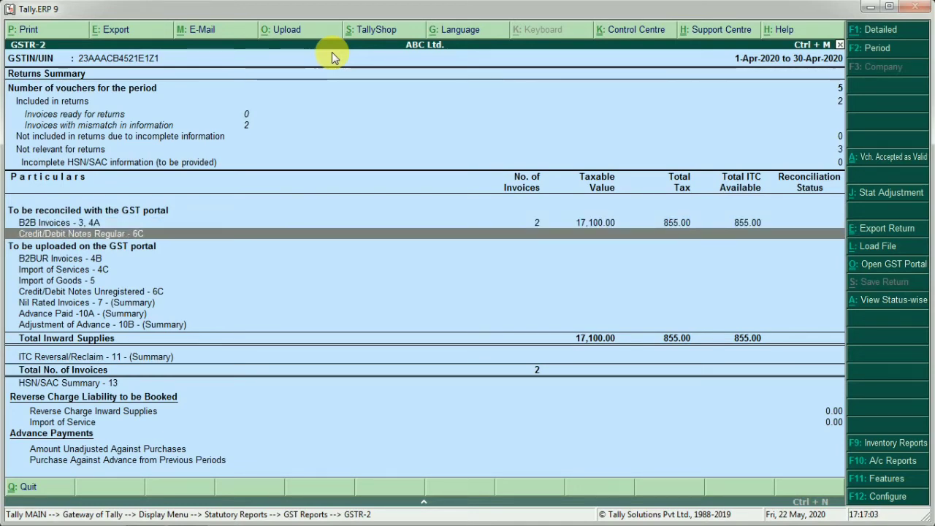
key(Down)
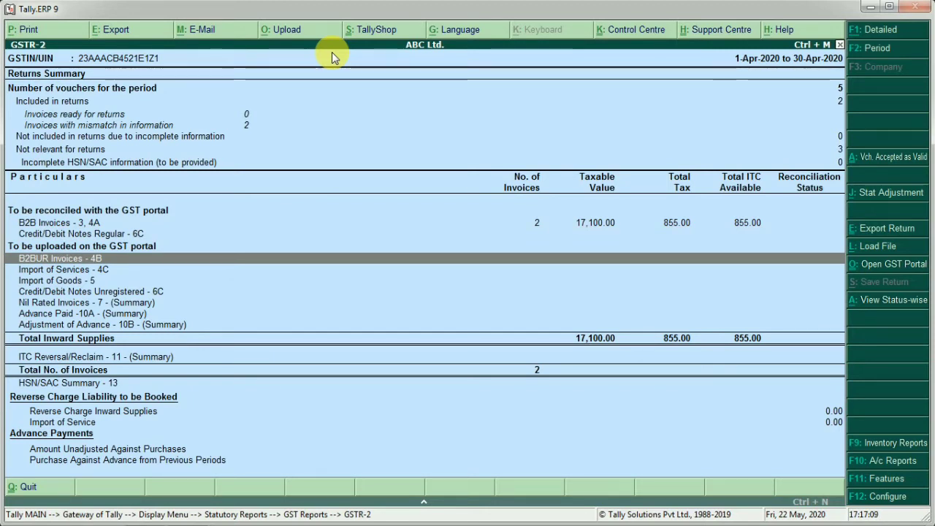
key(Down)
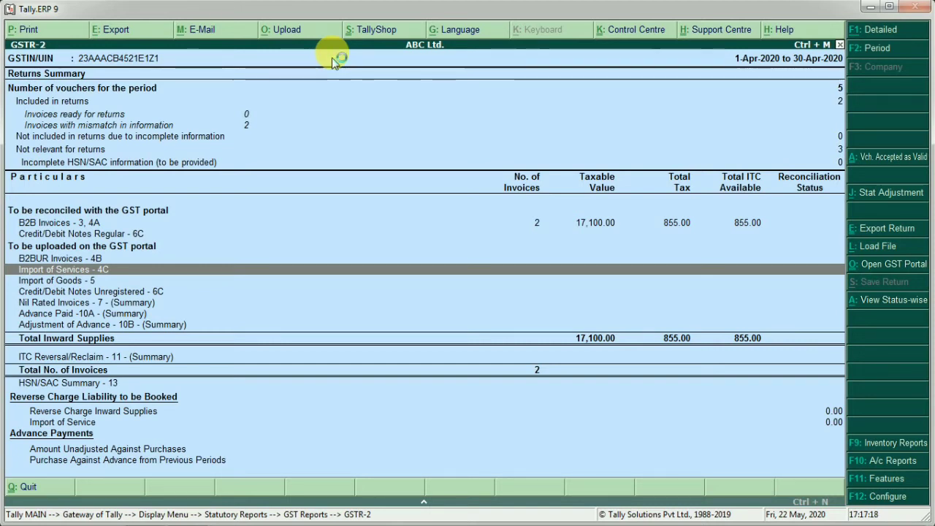
key(Down)
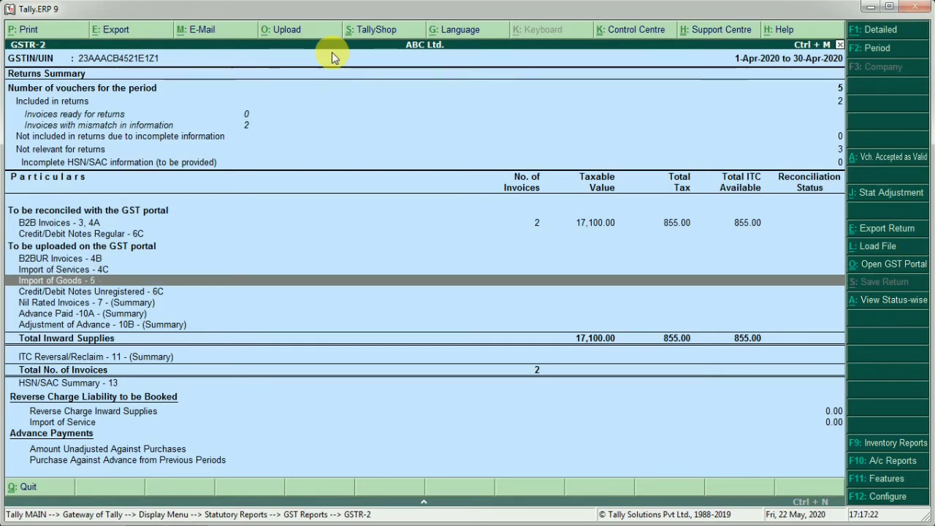
key(Down)
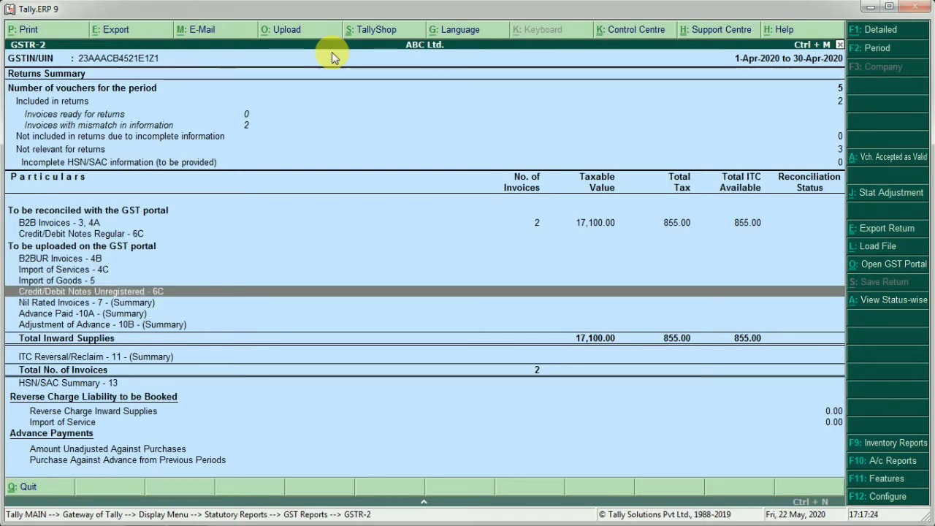
key(Down)
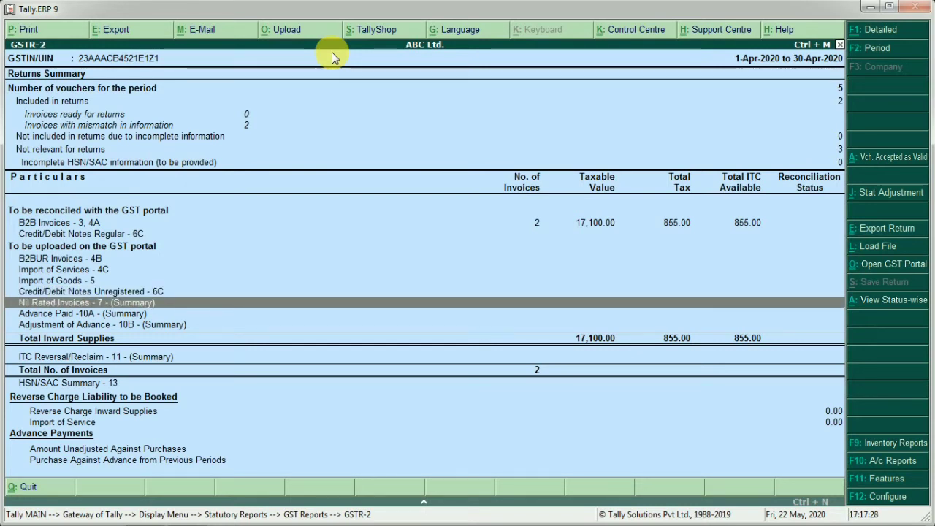
key(Down)
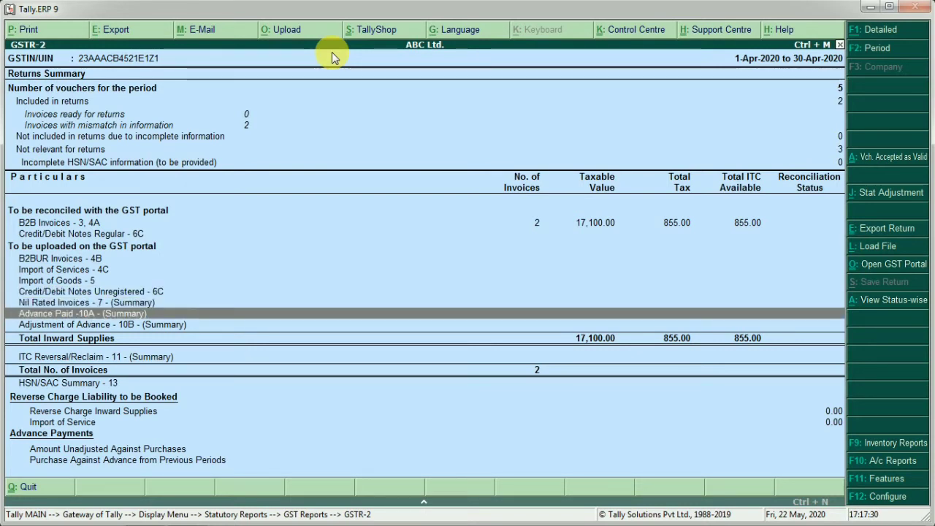
key(Down)
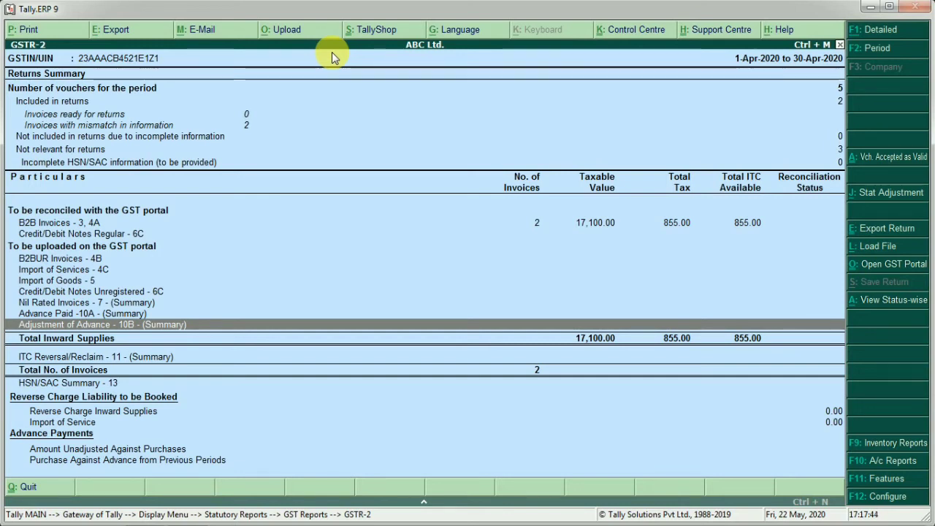
- Examine the GSTR-2 rows for ITC Reversal/Reclaim - 11, HSN/SAC Summary - 13 and Reverse Charge Liability to be Booked
key(Down)
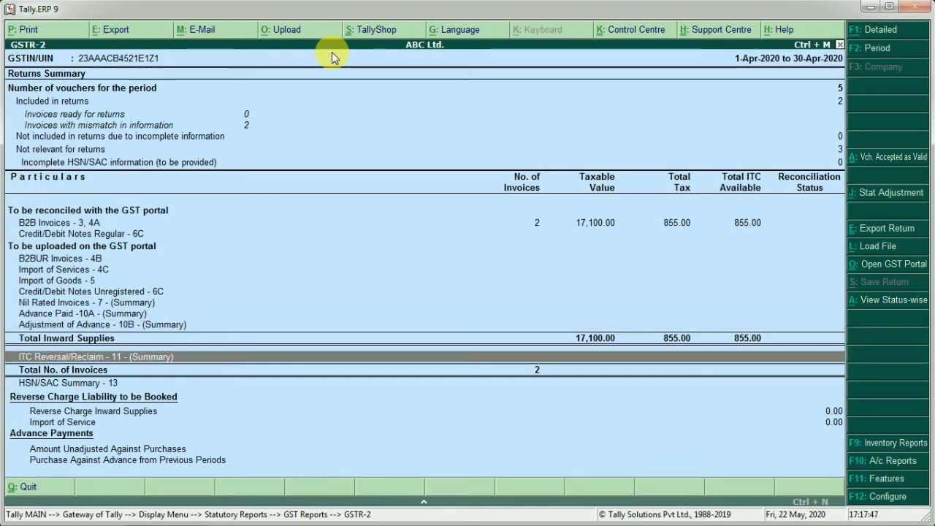
key(Down)
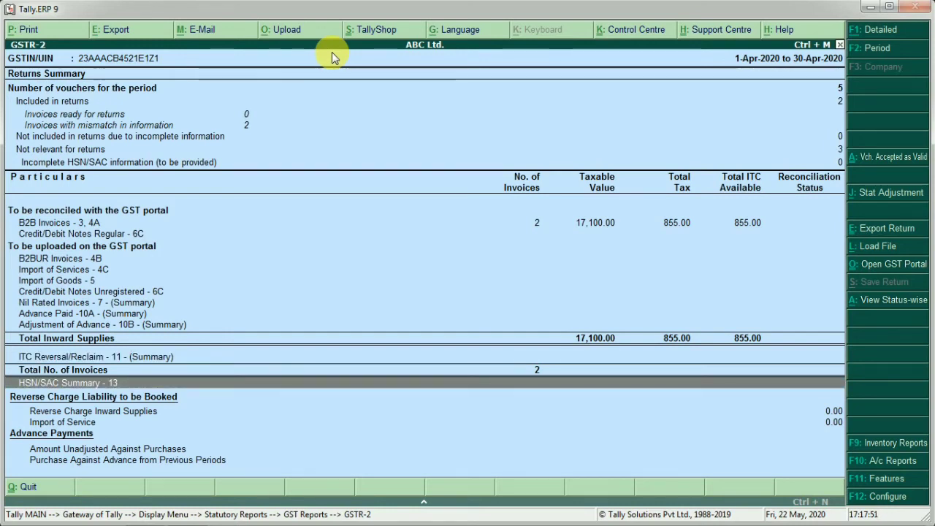
key(Down)
key(Down)
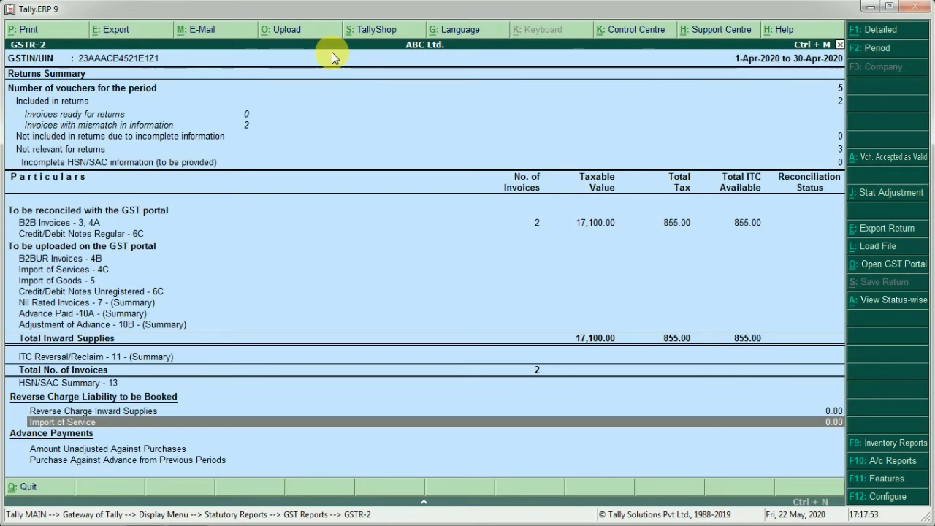
key(Up)
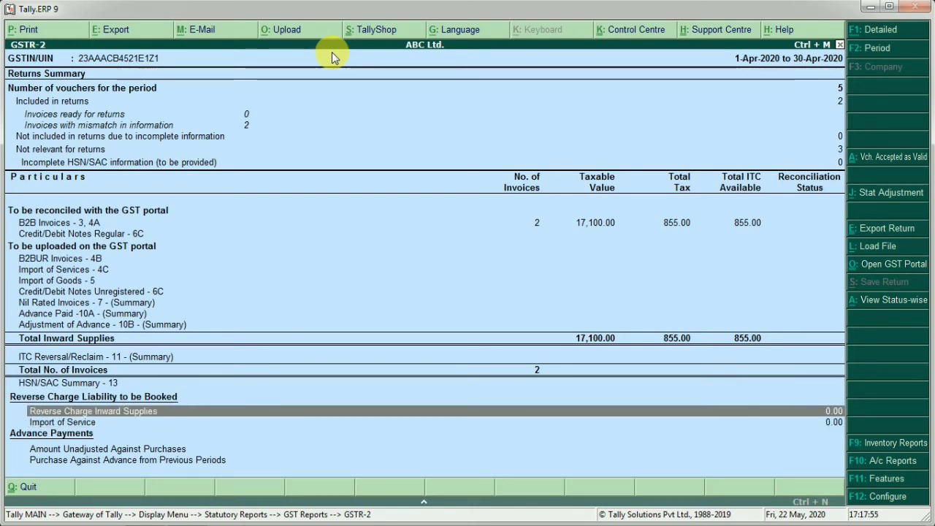
key(Down)
key(Up)
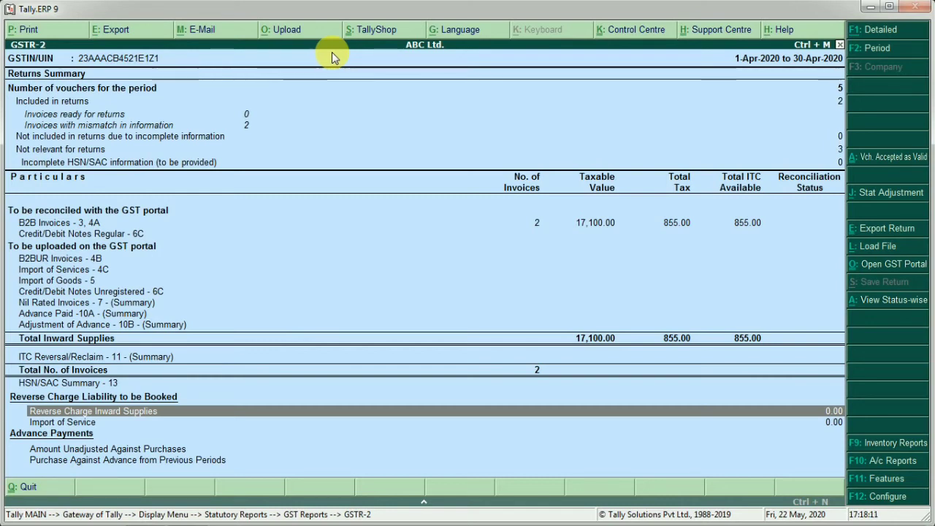
key(Down)
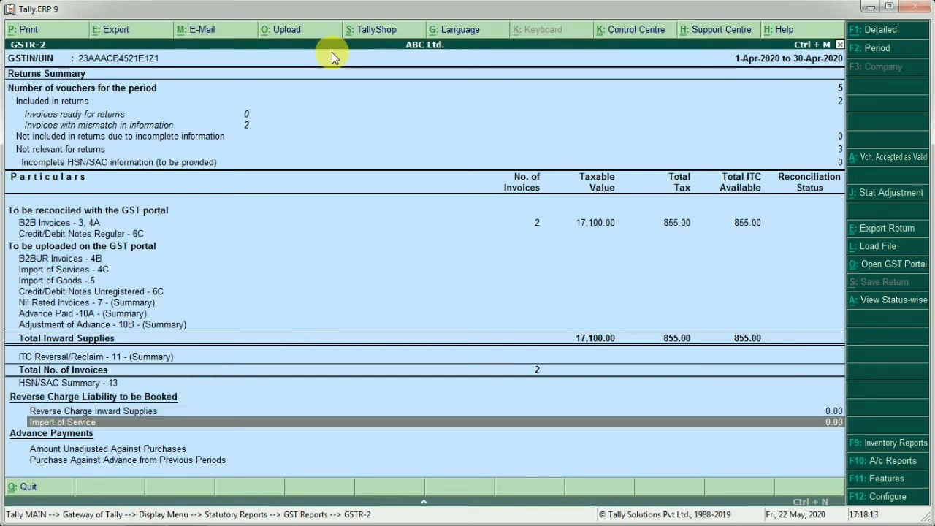
- Check the two Advance Payments rows at the end of GSTR-2, unadjusted amounts and purchases against previous advances
key(Down)
key(Down)
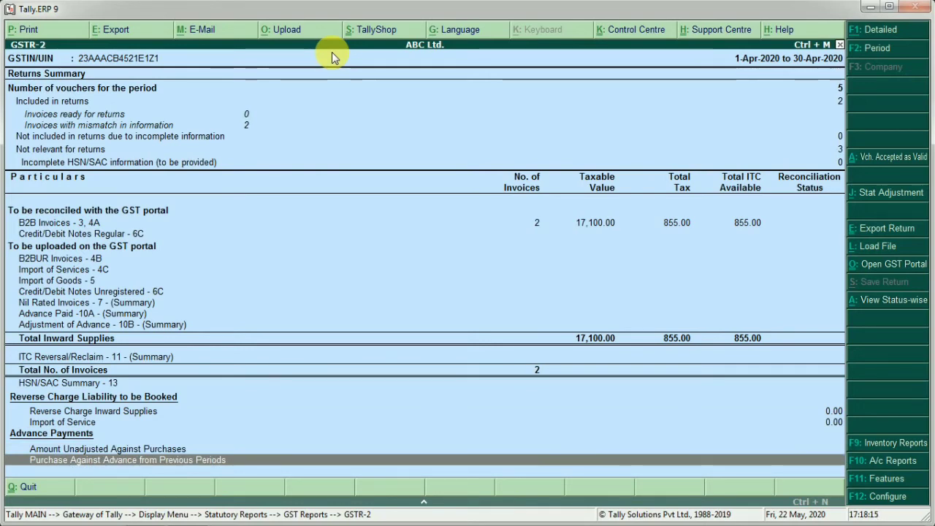
key(Up)
key(Down)
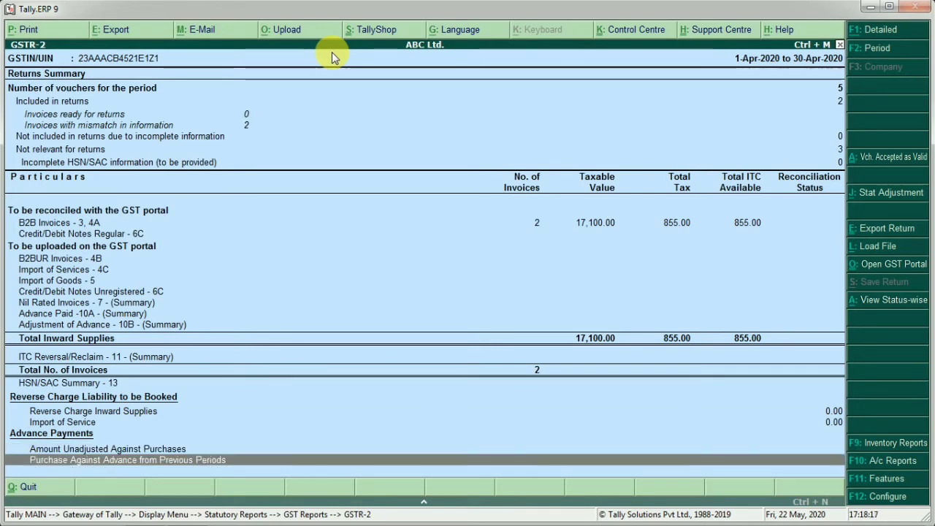
- Leave the GSTR-2 return and open the GSTR-3B return from the GST reports
key(Escape)
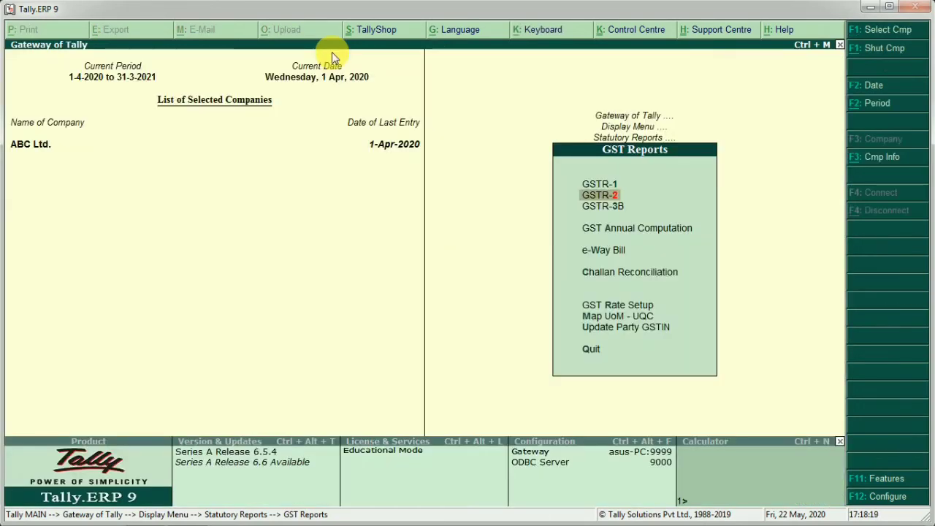
key(Down)
key(Return)
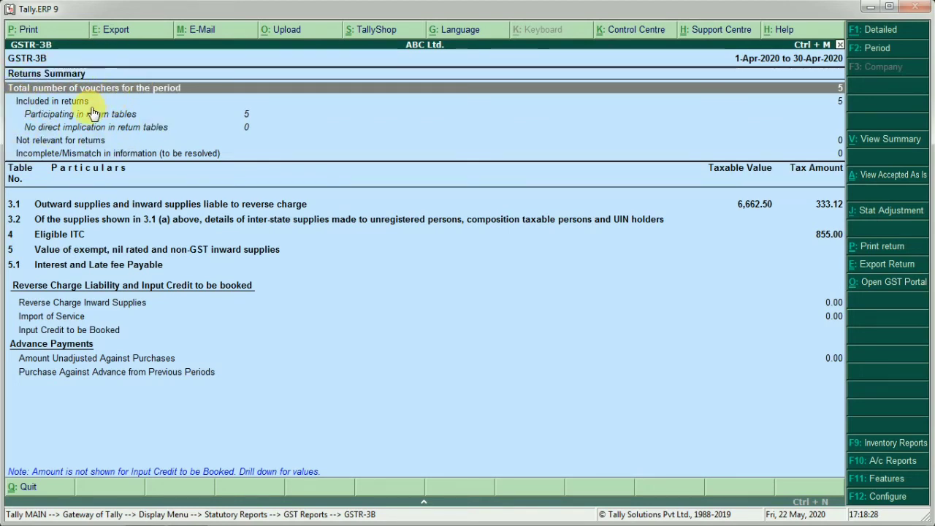
- Review the GSTR-3B returns summary rows from Included in returns through Incomplete/Mismatch in information
key(Down)
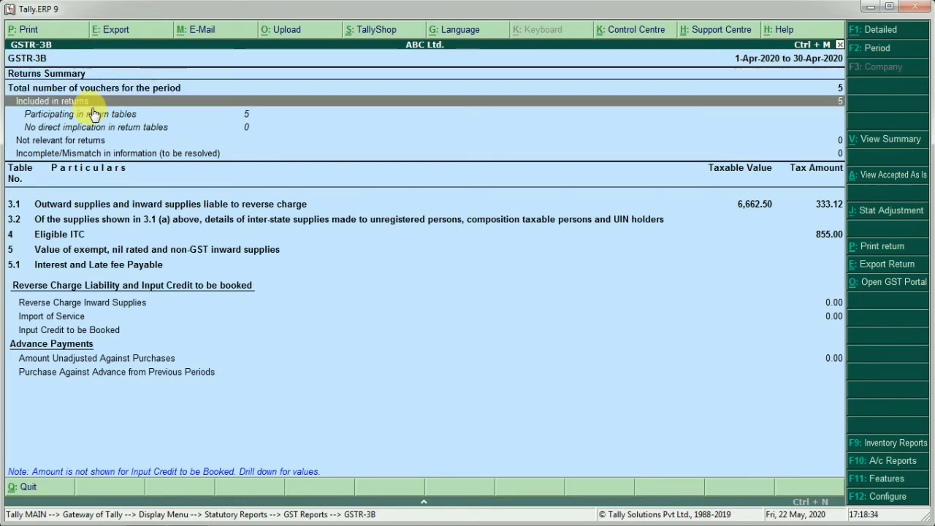
key(Down)
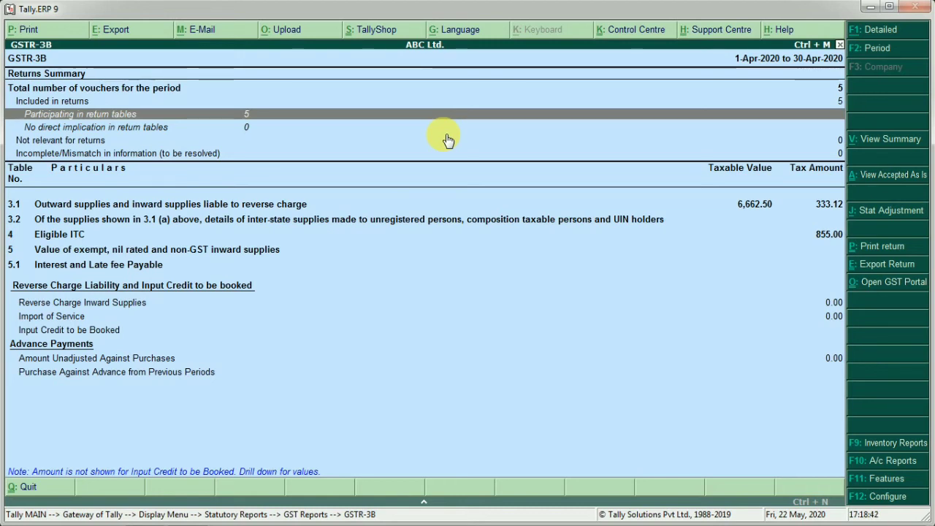
key(Down)
key(Down)
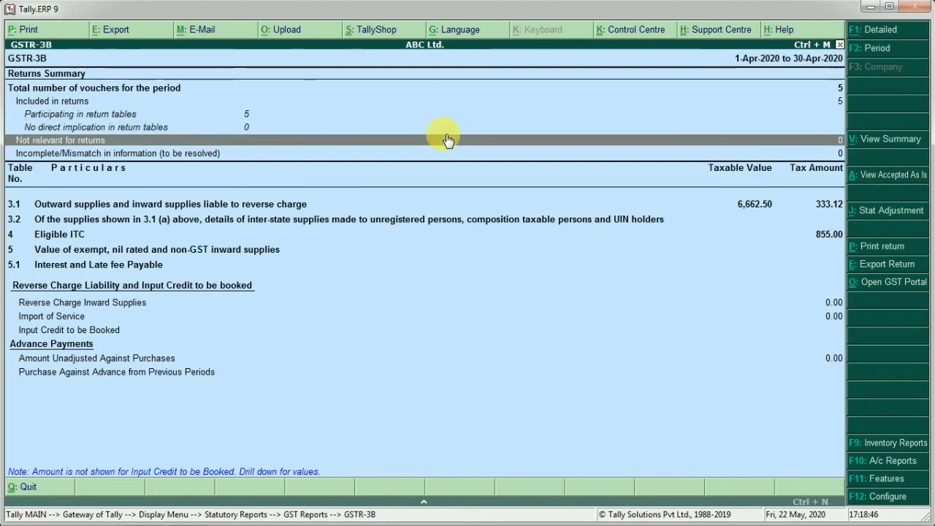
key(Down)
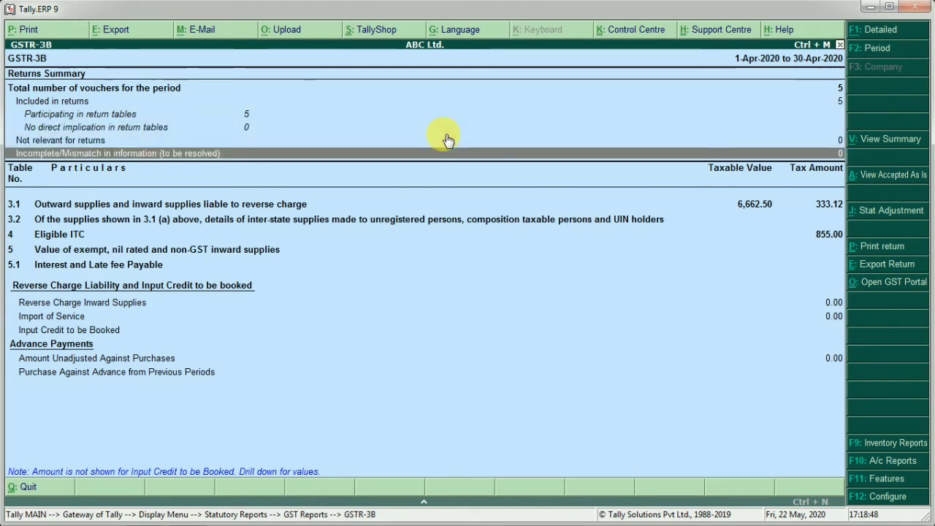
- Expand GSTR-3B to its detailed view and examine rows a to e of table 3.1, outward and reverse-charge inward supplies
key(Down)
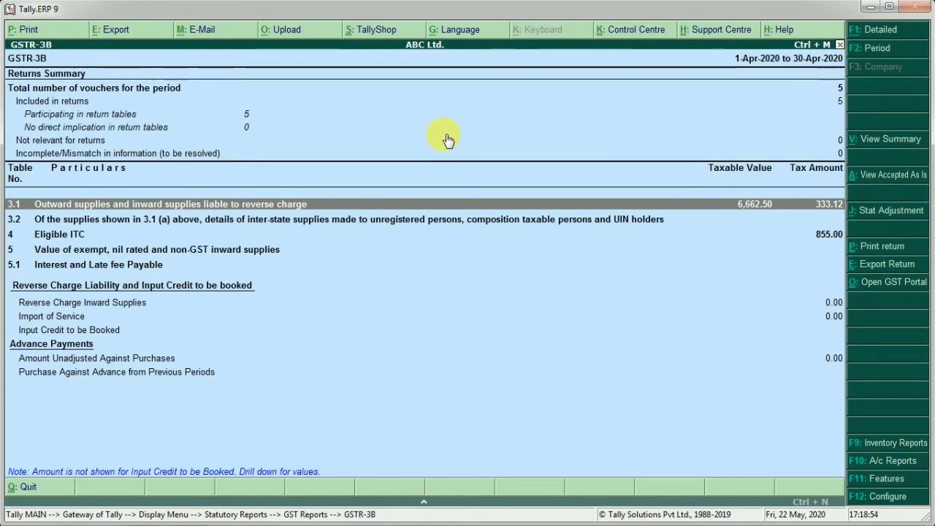
key(alt+F1)
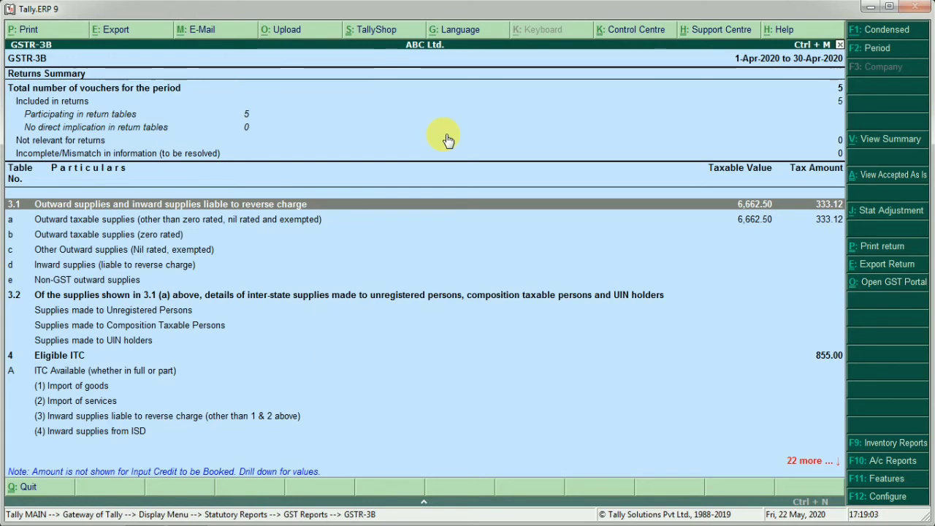
key(Down)
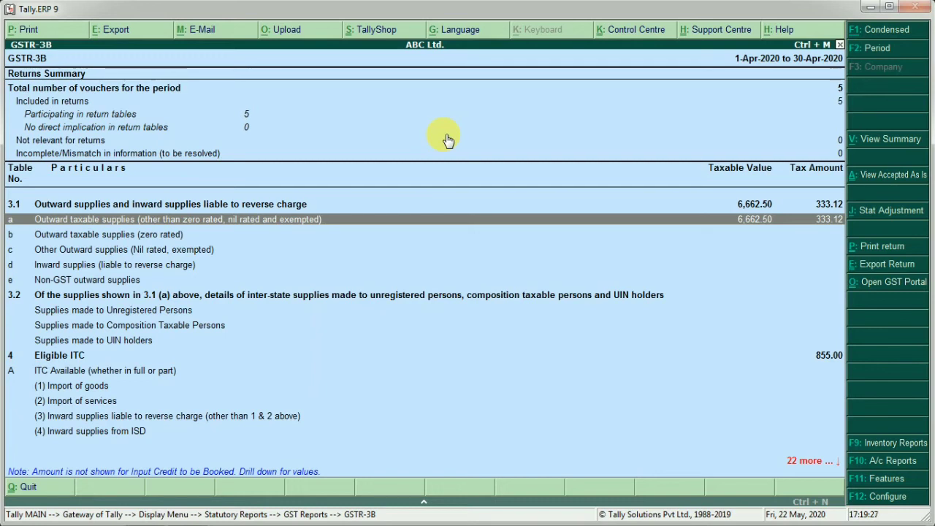
key(Down)
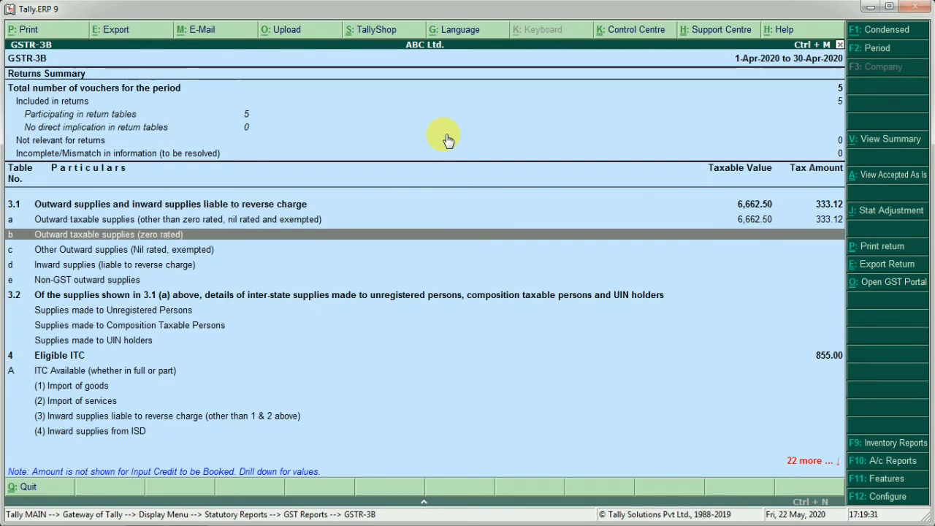
key(Up)
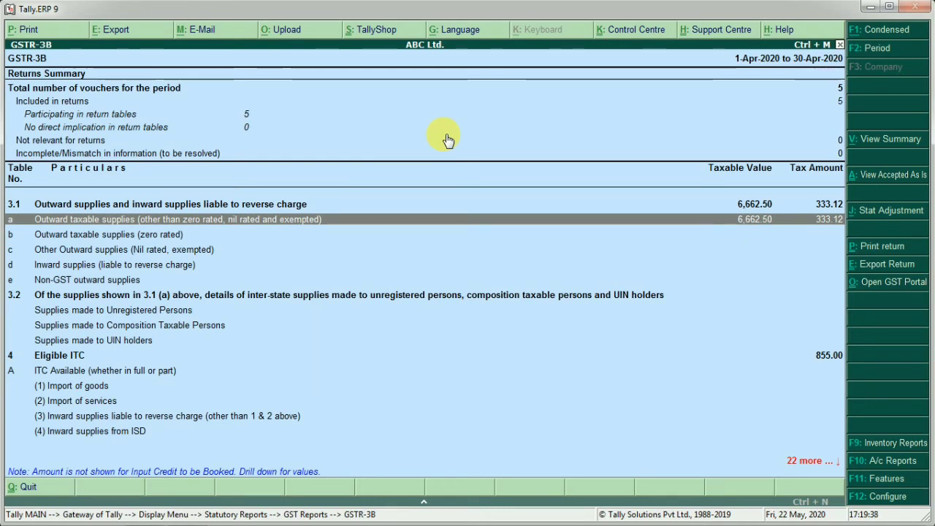
key(Down)
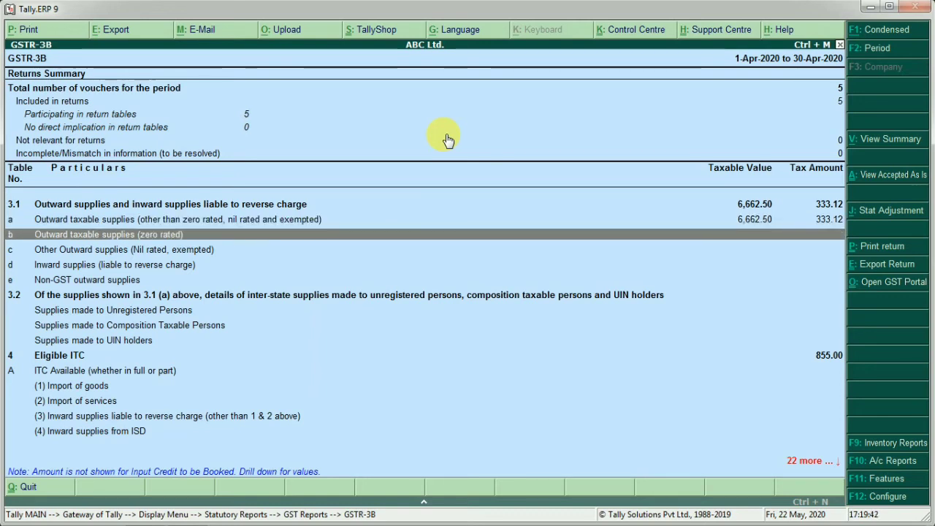
key(Down)
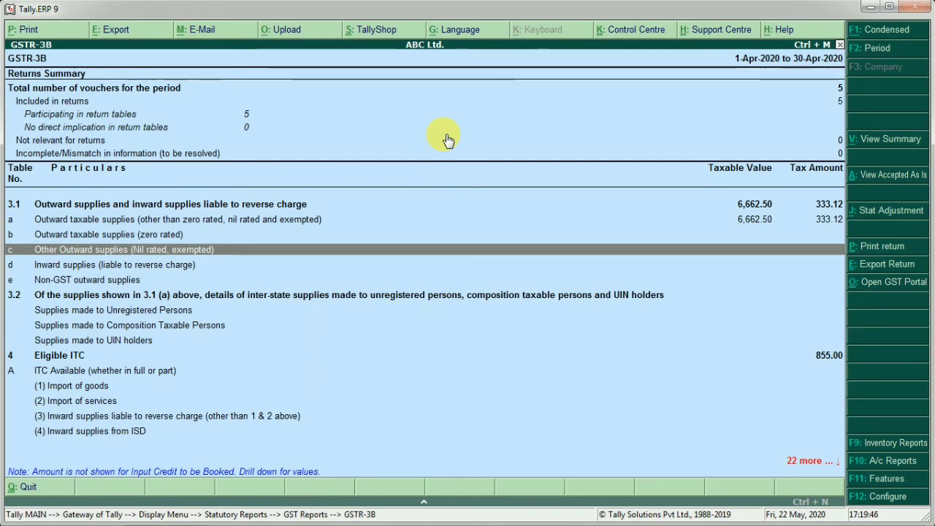
key(Down)
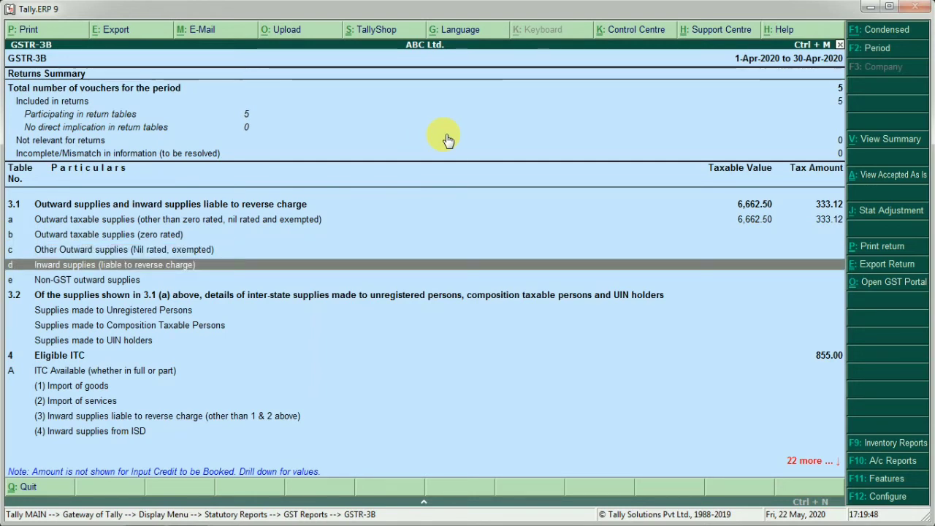
key(Down)
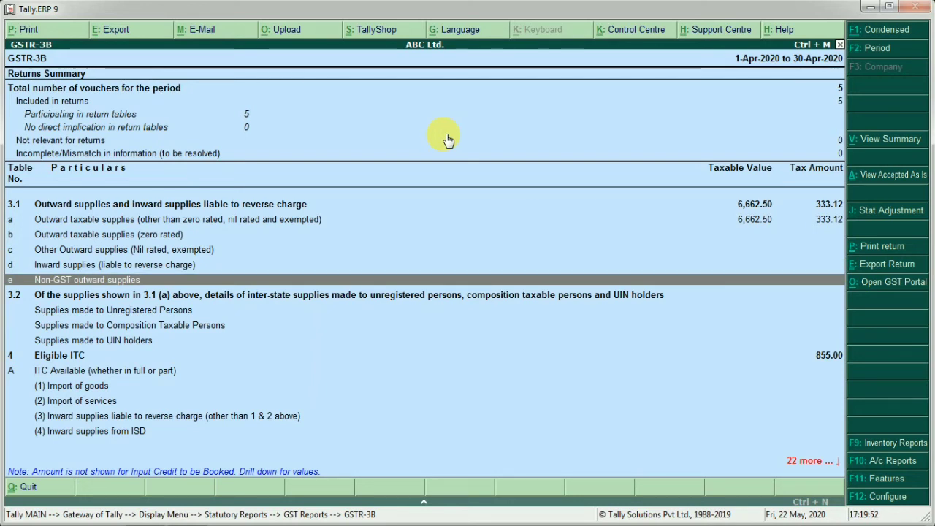
- Examine the table 3.2 rows for inter-state supplies made to unregistered persons, composition taxable persons and UIN holders
key(Down)
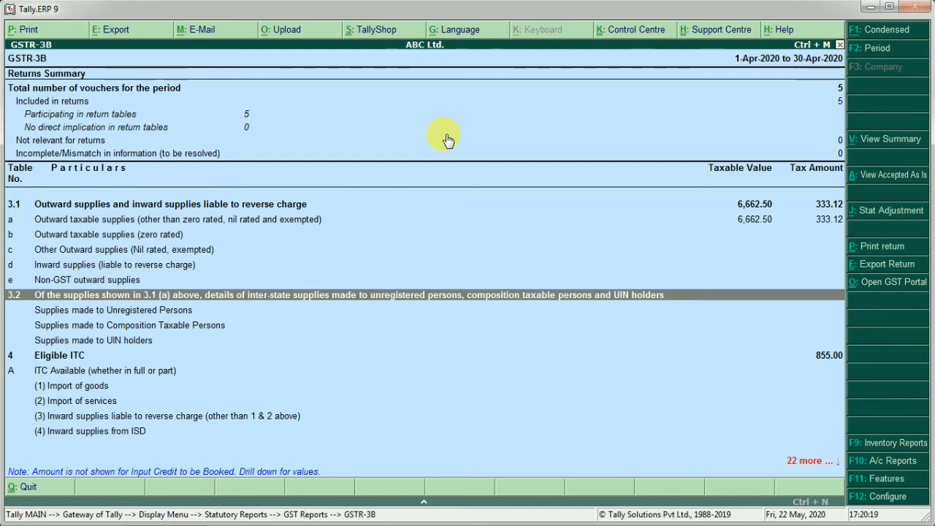
key(Down)
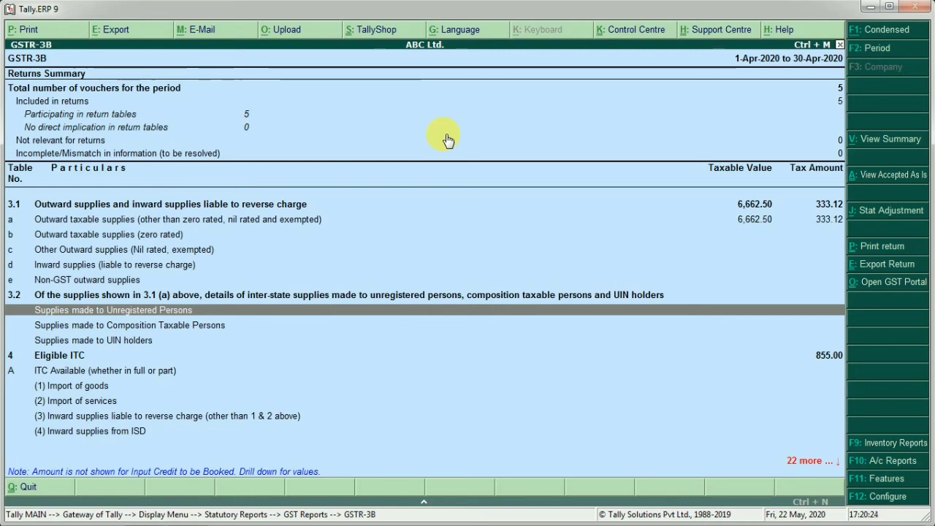
key(Down)
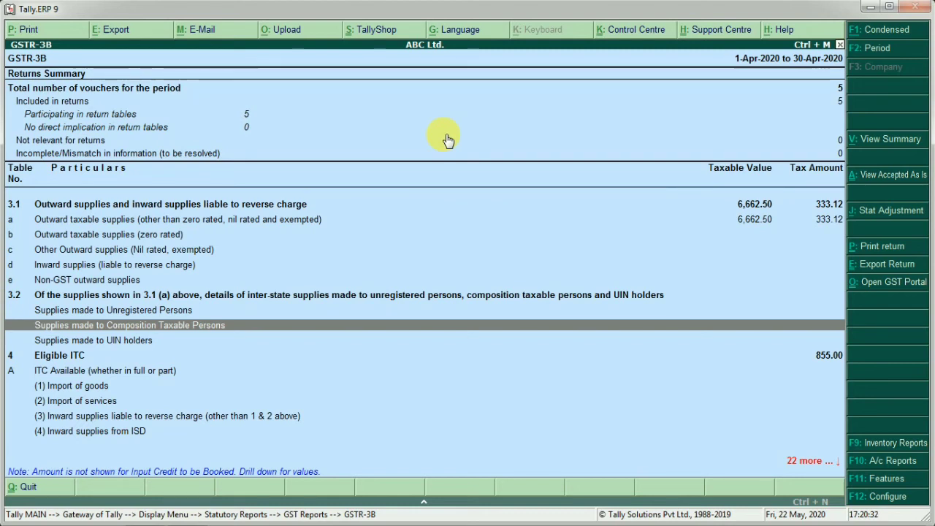
key(Down)
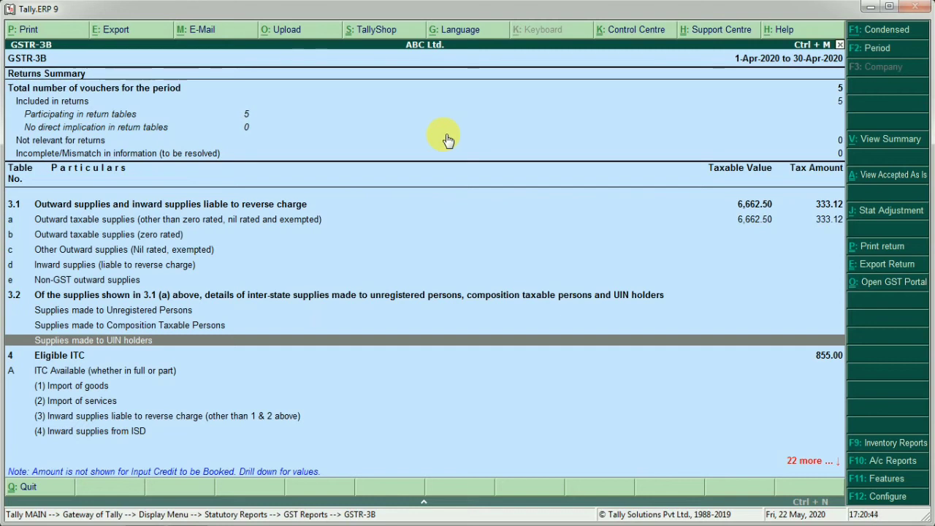
- Examine the table 4 Eligible ITC rows from ITC Available through (5) All other ITC, dismissing the low-battery notification
key(Down)
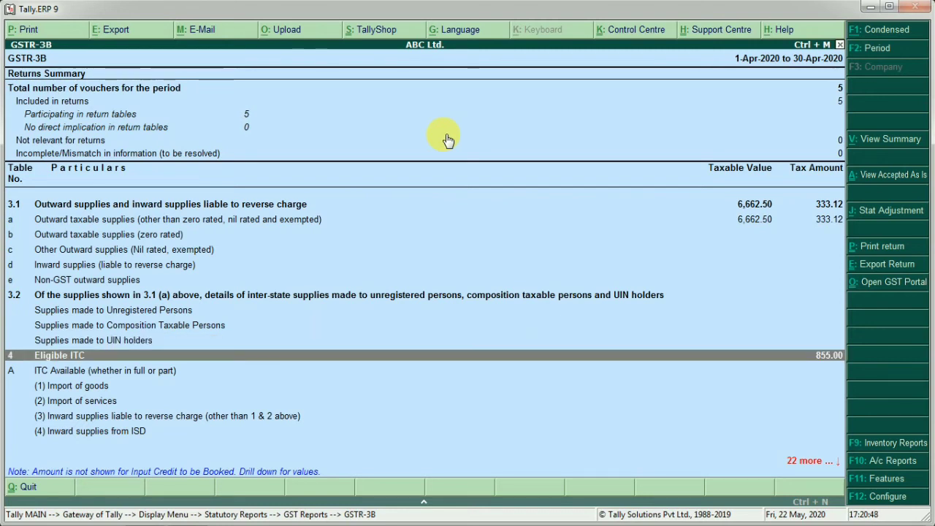
key(Down)
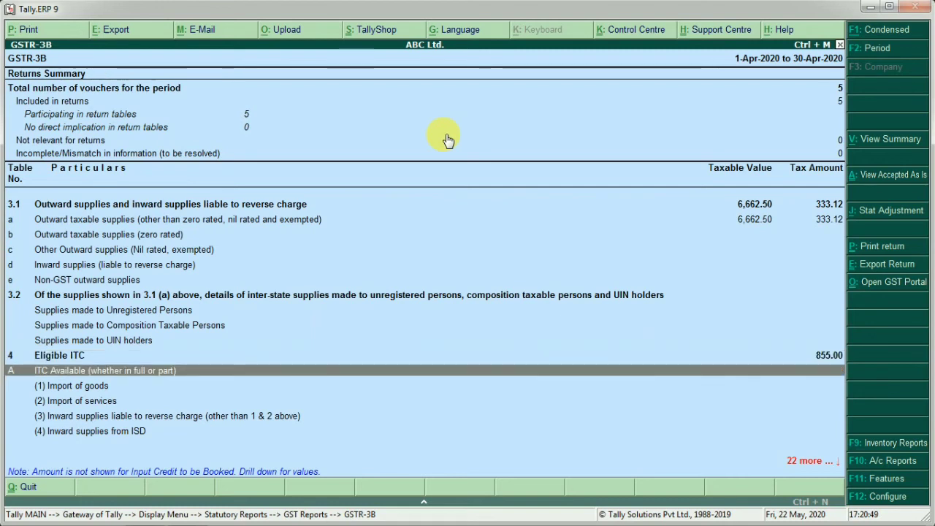
key(Down)
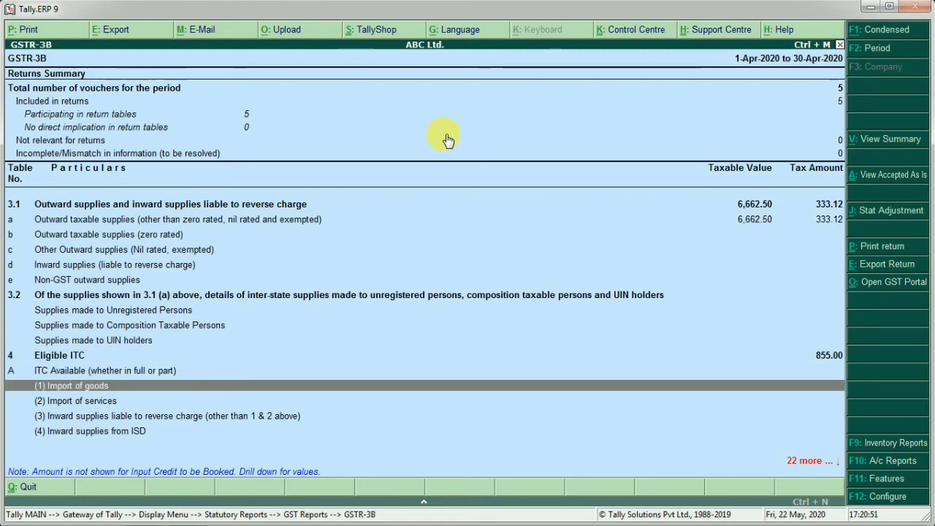
key(Down)
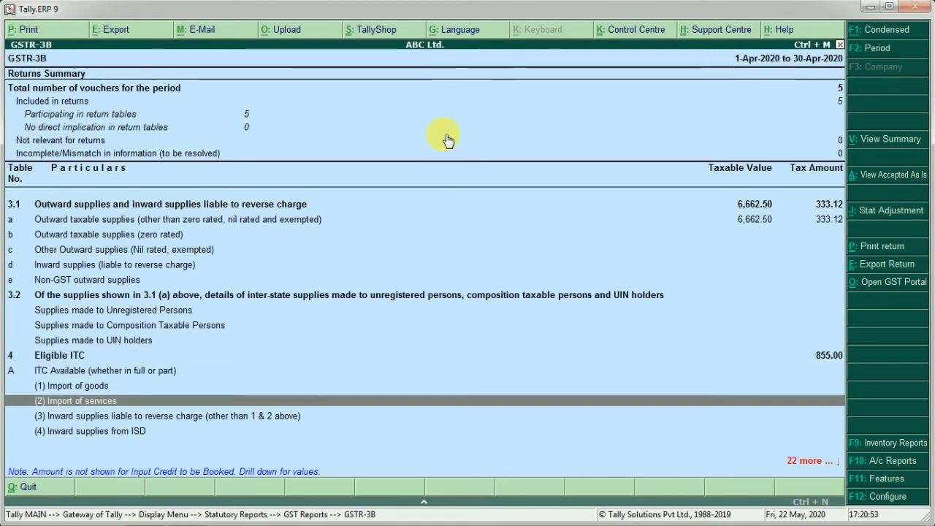
key(Down)
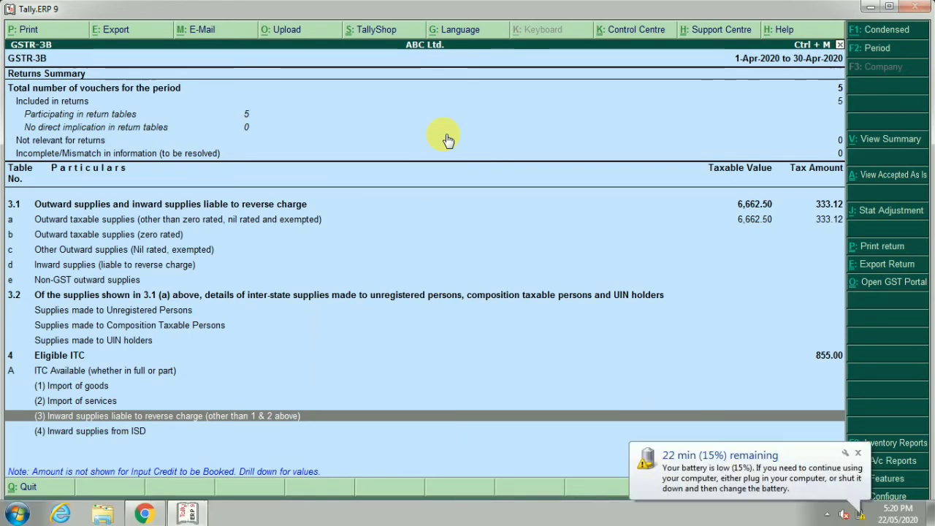
key(Down)
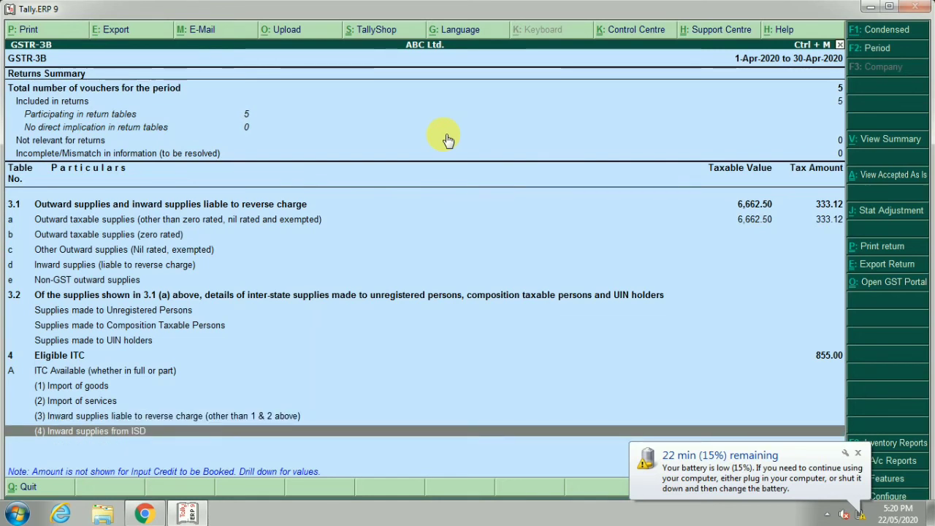
click(859, 453)
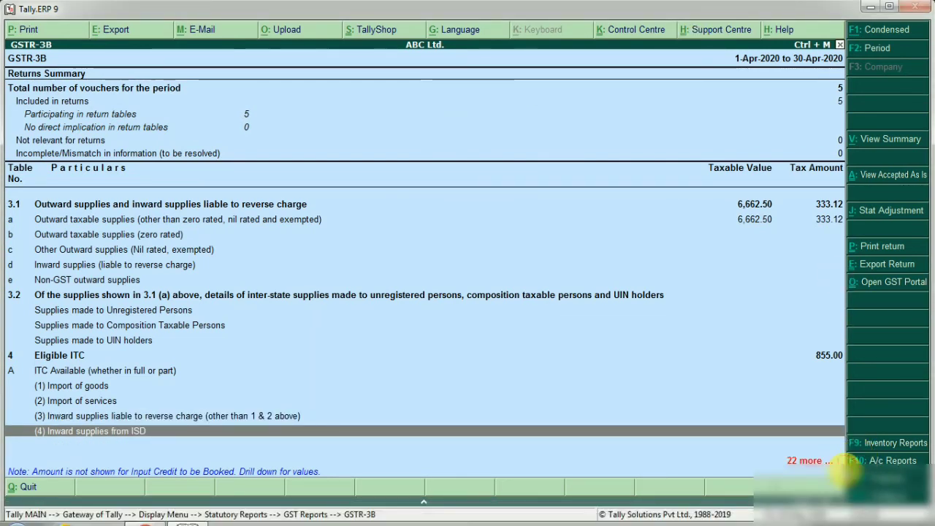
key(Down)
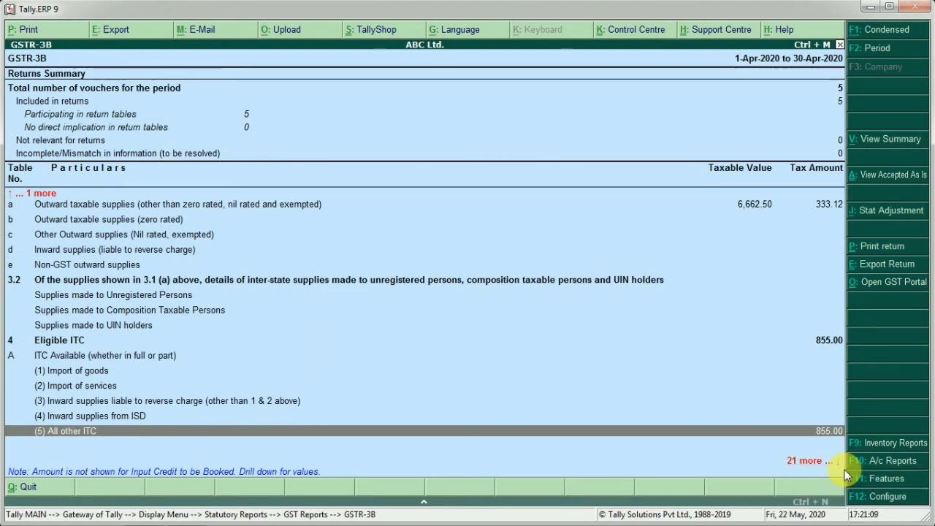
- Examine the ITC Reversed rows and the Net ITC Available (A) - (B) row of table 4
key(Down)
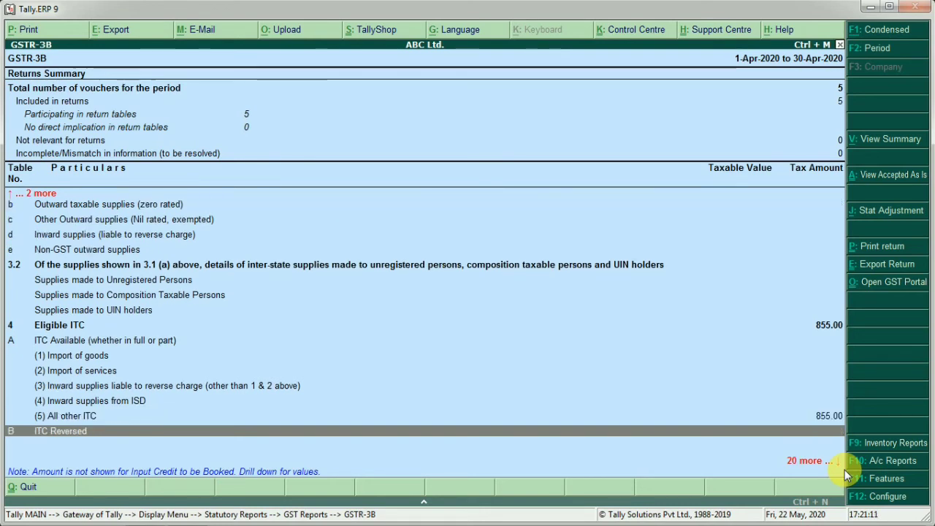
key(Up)
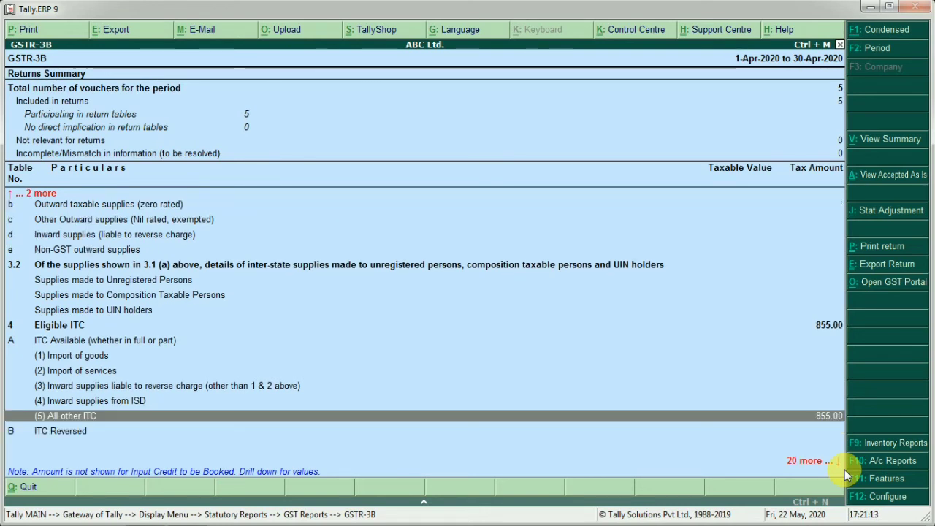
key(Down)
key(Down)
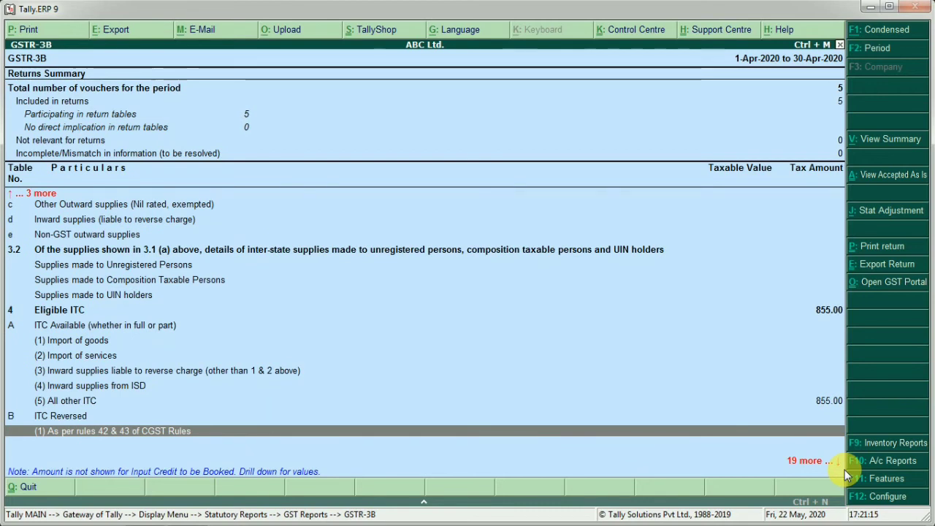
key(Down)
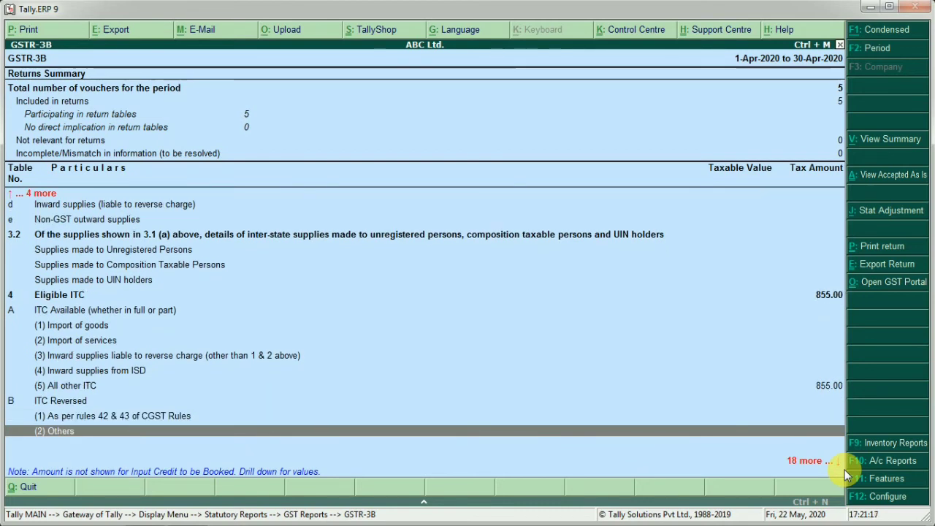
key(Down)
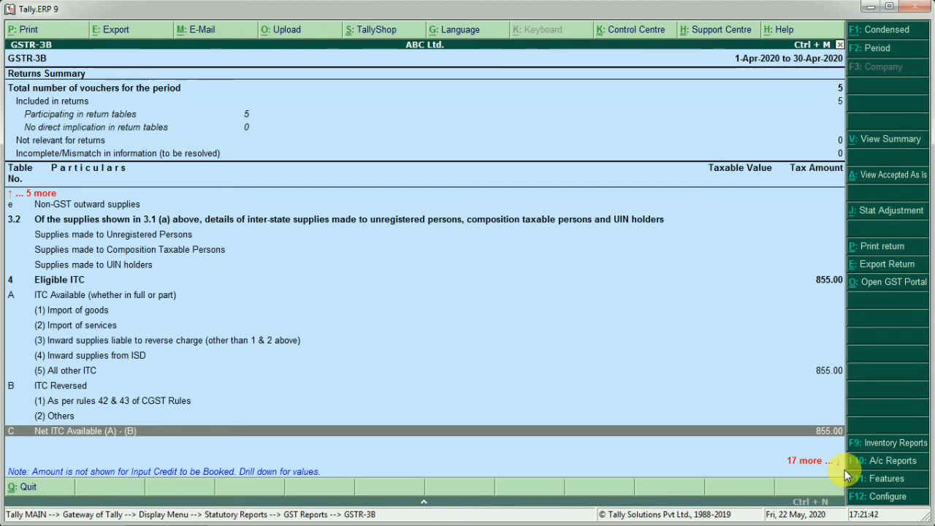
key(Down)
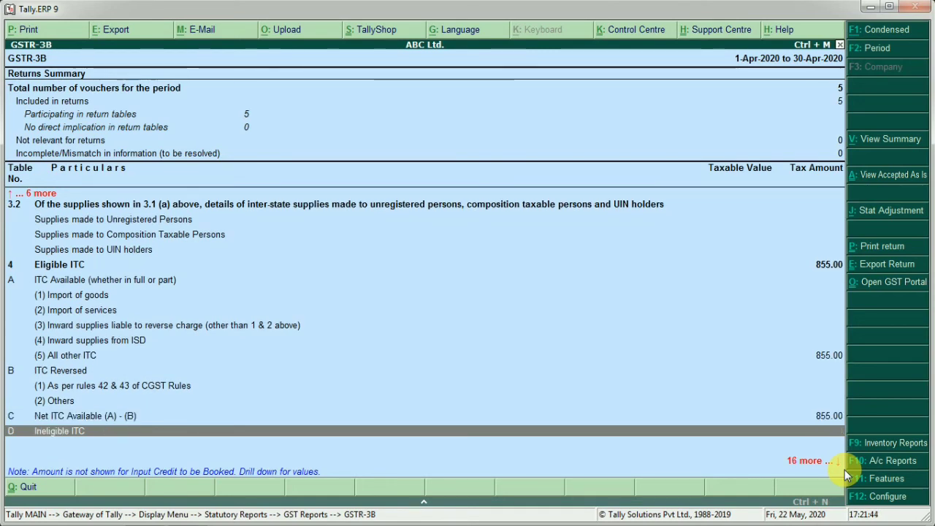
key(Up)
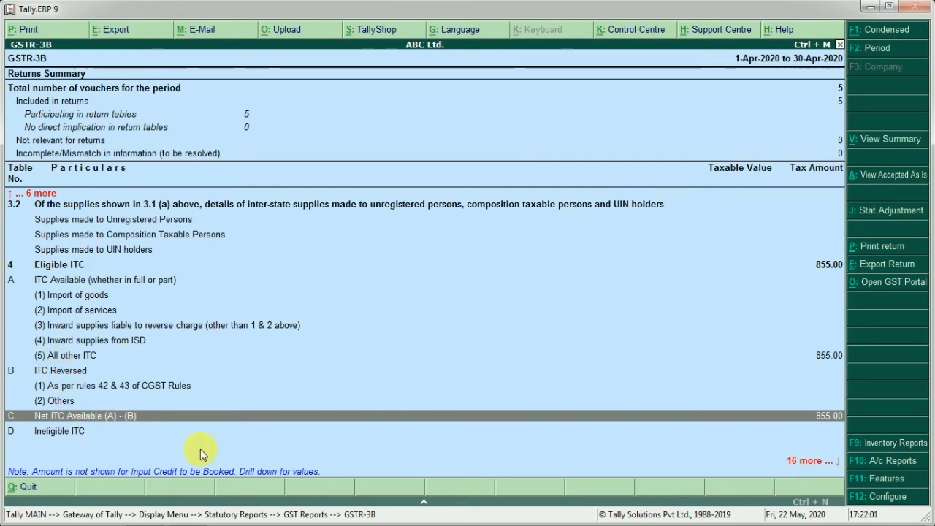
- Examine the Ineligible ITC rows and the table 5 rows for exempt, nil rated and non-GST inward supplies
key(Down)
key(Down)
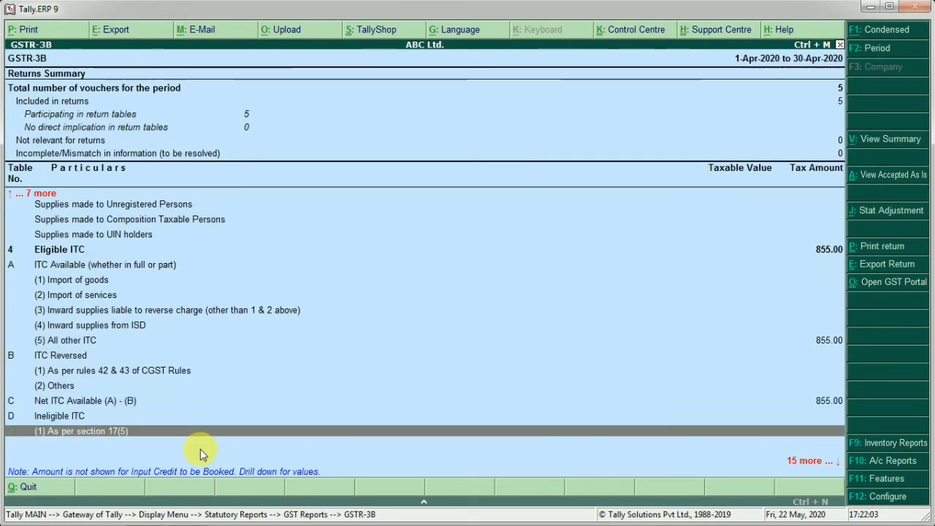
key(Down)
key(Down)
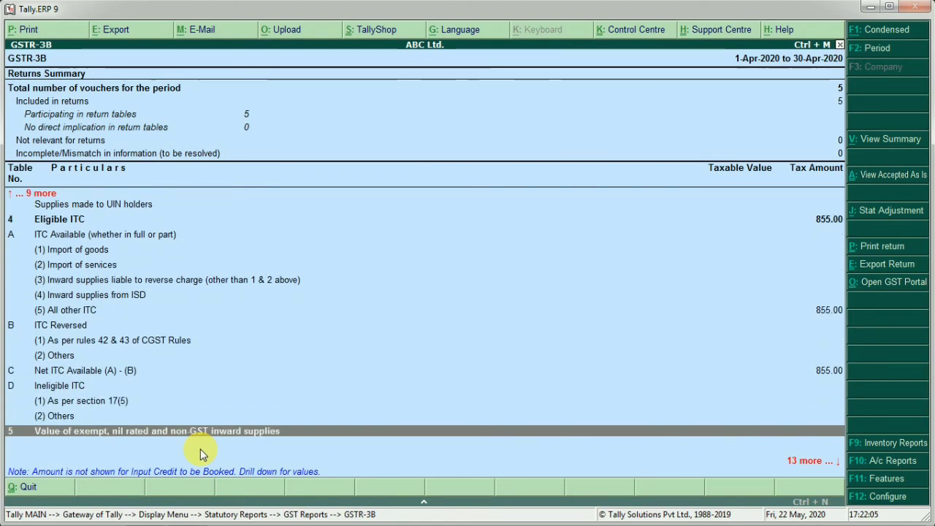
key(Down)
key(Down)
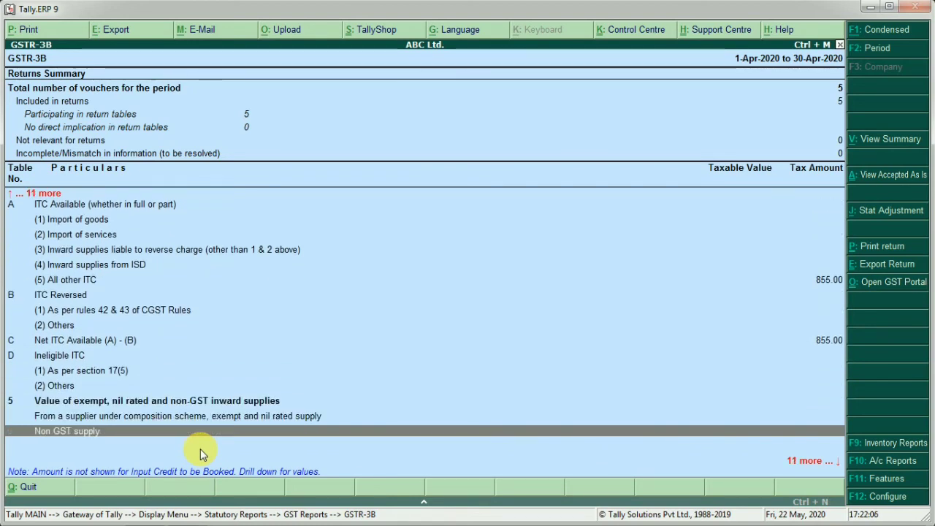
- Examine the Interest and Late Fees rows of table 5.1, Interest and Late fee Payable
key(Down)
key(Down)
key(Down)
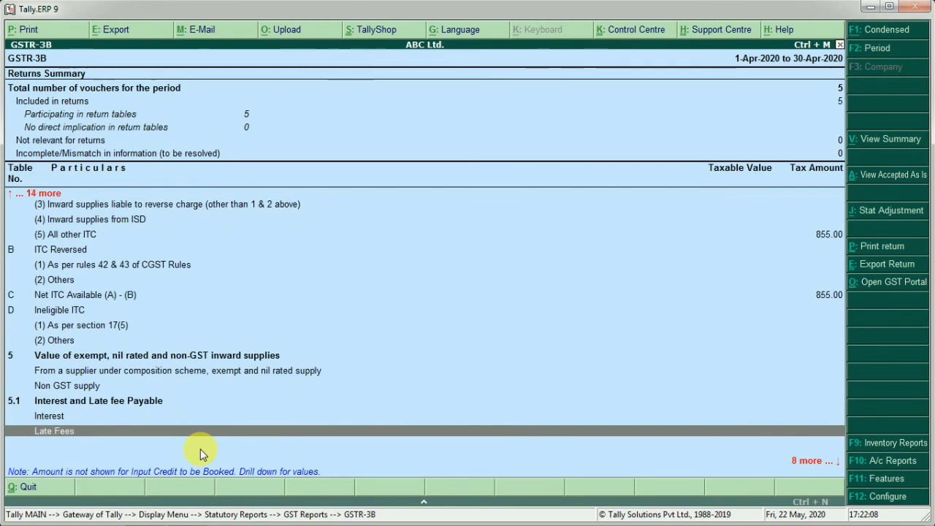
key(Down)
key(Down)
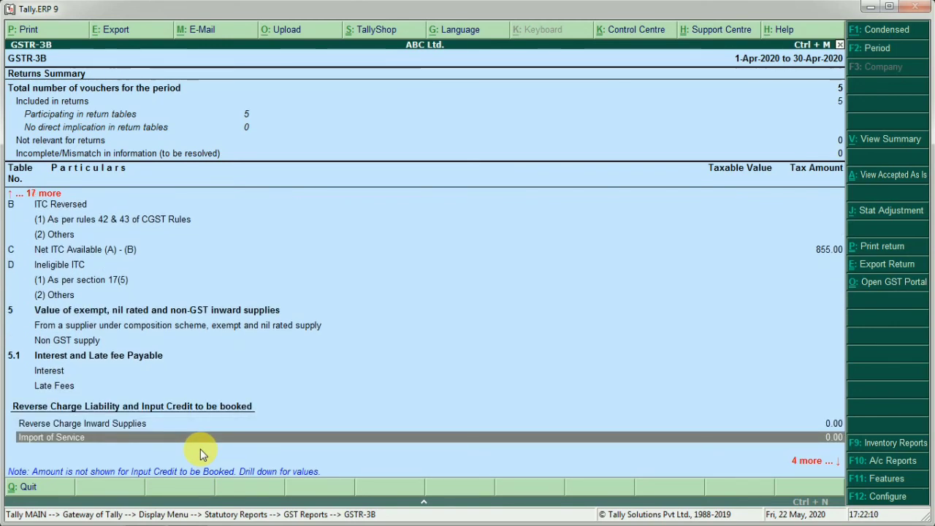
key(Up)
key(Up)
key(Up)
key(Up)
key(Up)
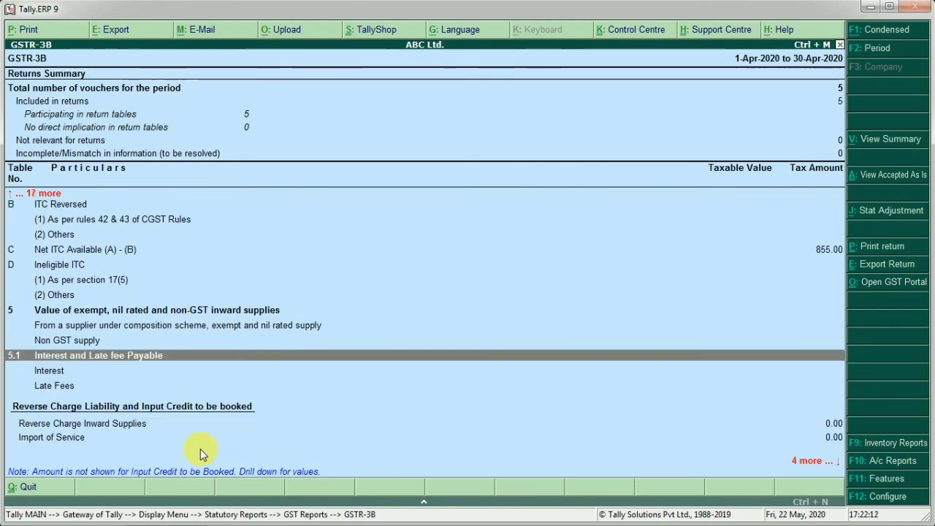
key(Down)
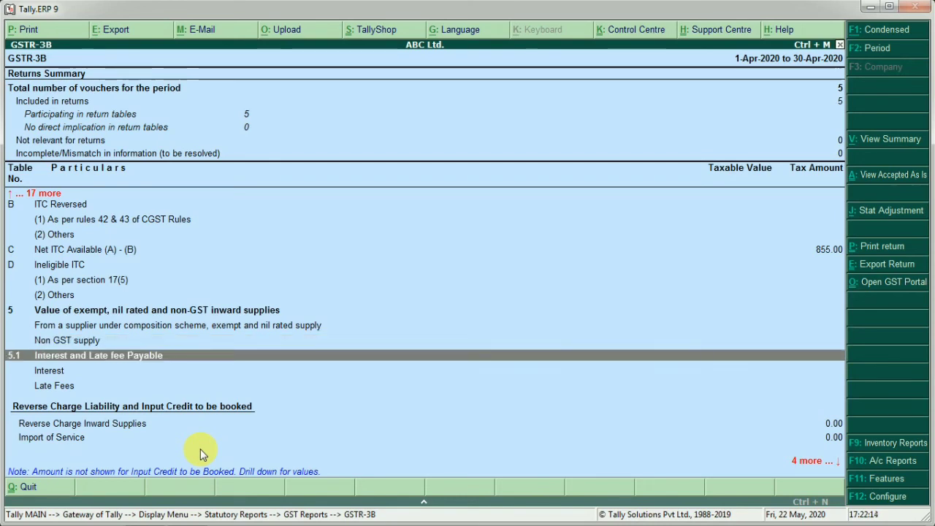
key(Down)
key(Down)
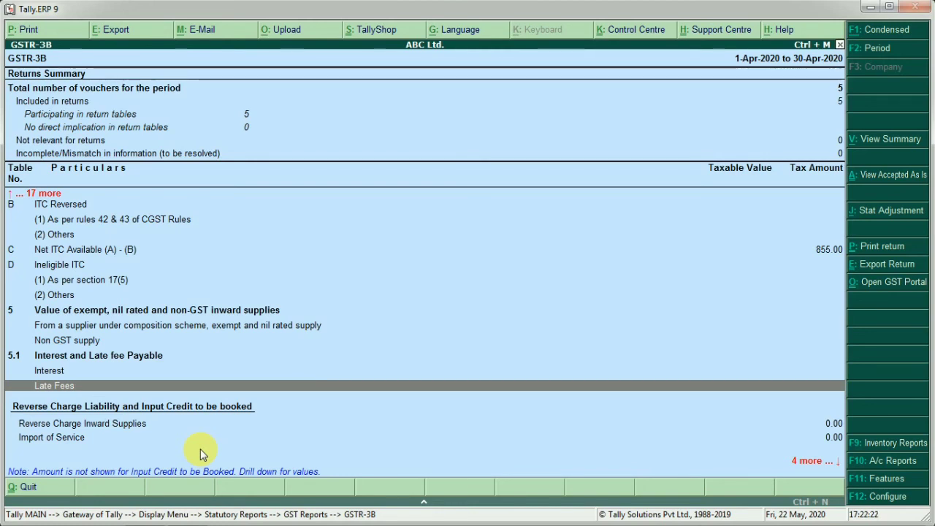
key(Up)
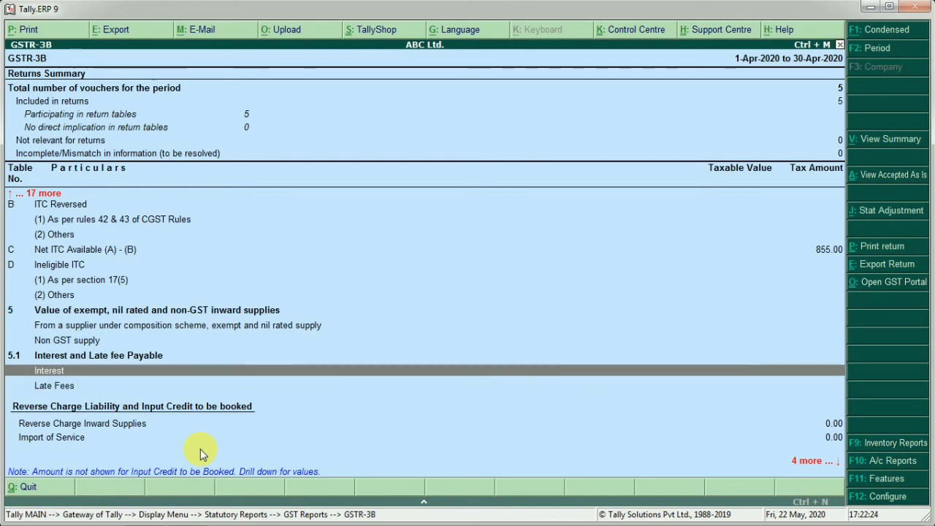
key(Down)
- Examine the Reverse Charge Liability and Input Credit to be booked rows and both Advance Payments rows of GSTR-3B
key(Down)
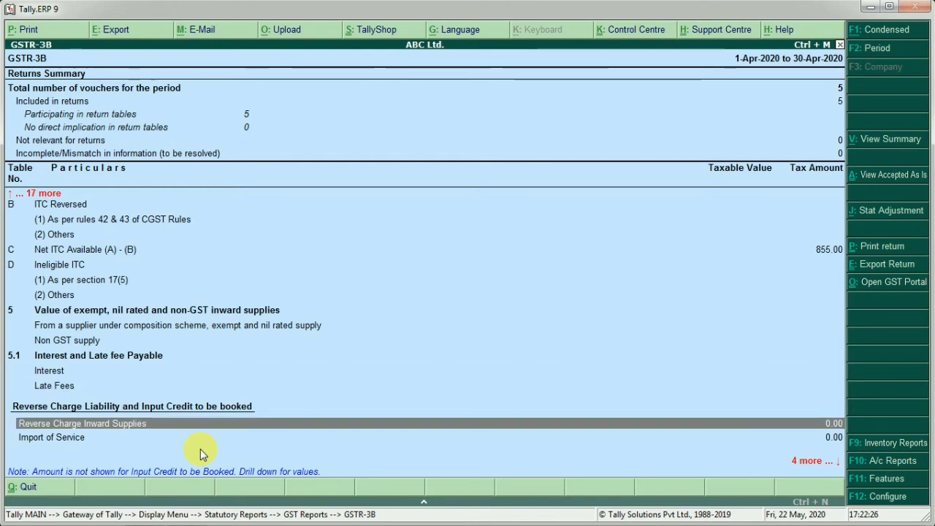
key(Down)
key(Down)
key(Down)
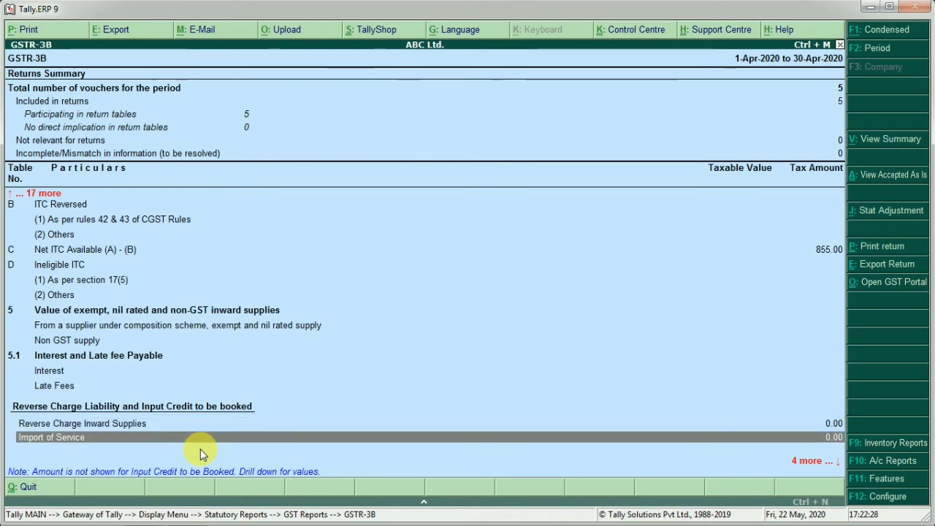
key(Down)
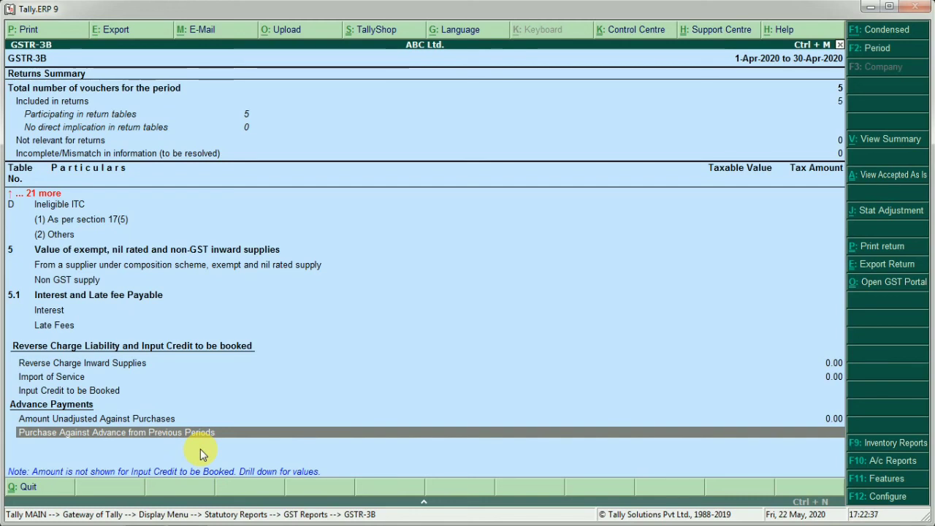
key(Up)
key(Up)
key(Up)
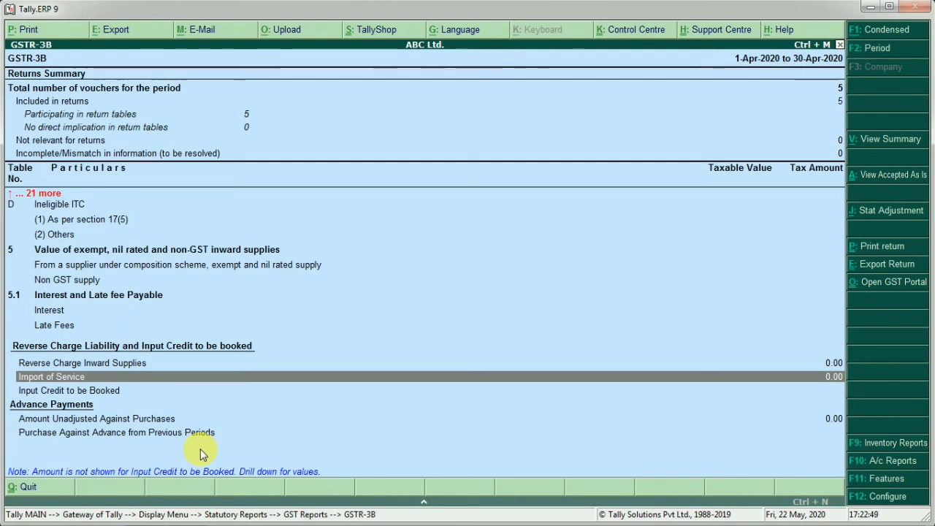
key(Down)
key(Down)
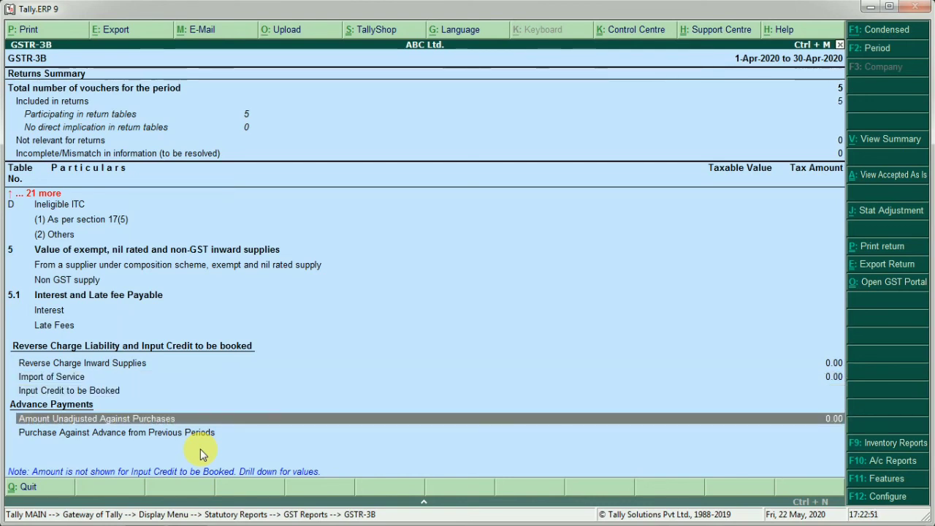
key(Down)
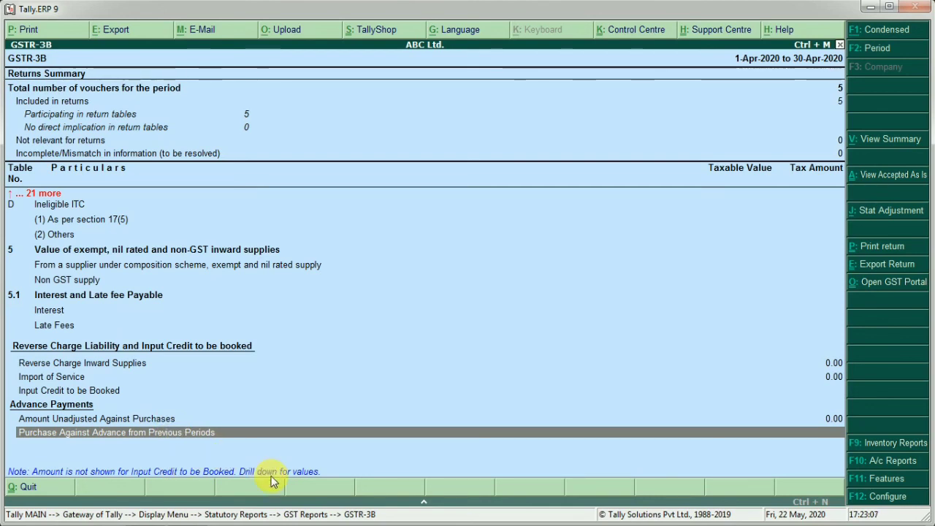
- Print the GSTR-3B return for 1-Apr-2020 to 30-Apr-2020 and view the generated form in a maximized Word window
click(870, 249)
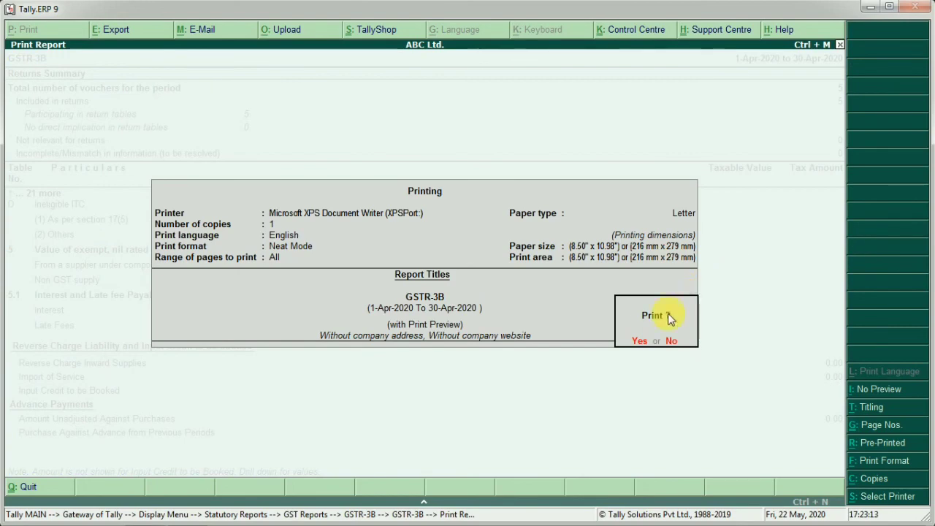
click(638, 342)
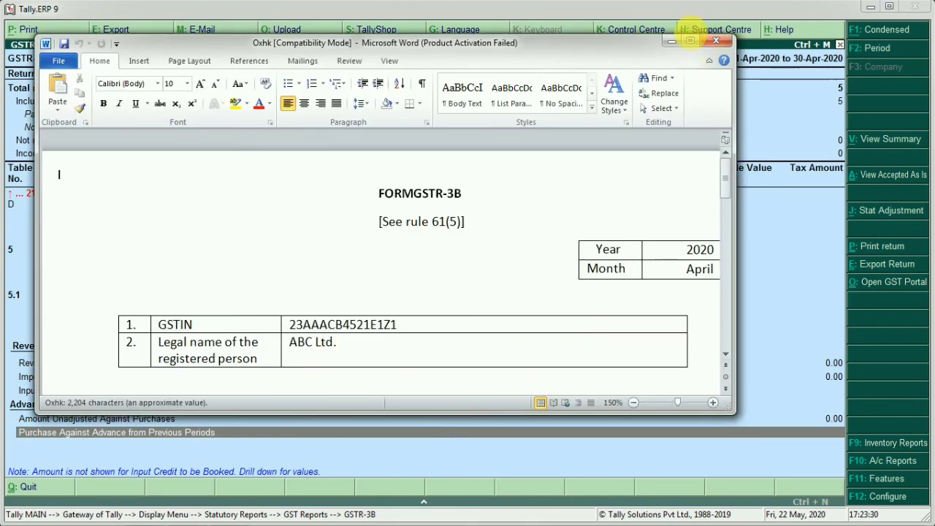
click(690, 41)
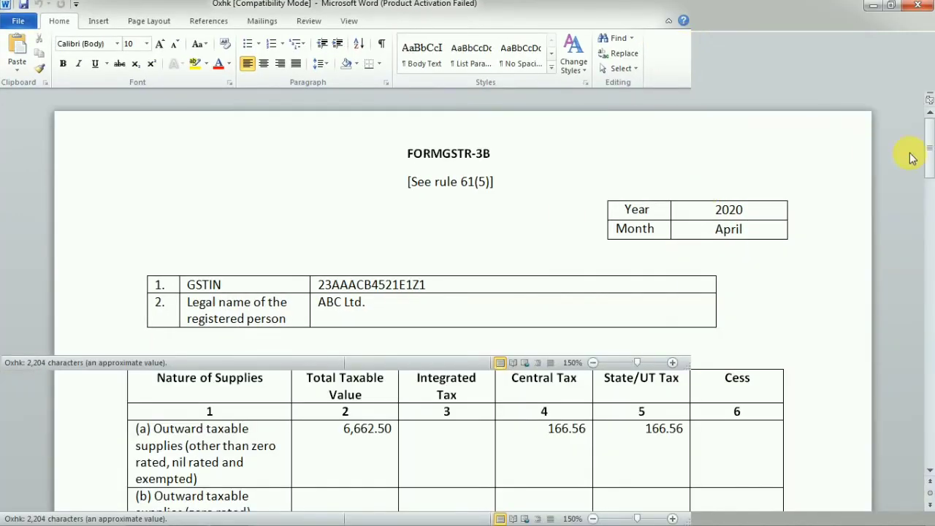
drag(928, 156, 928, 84)
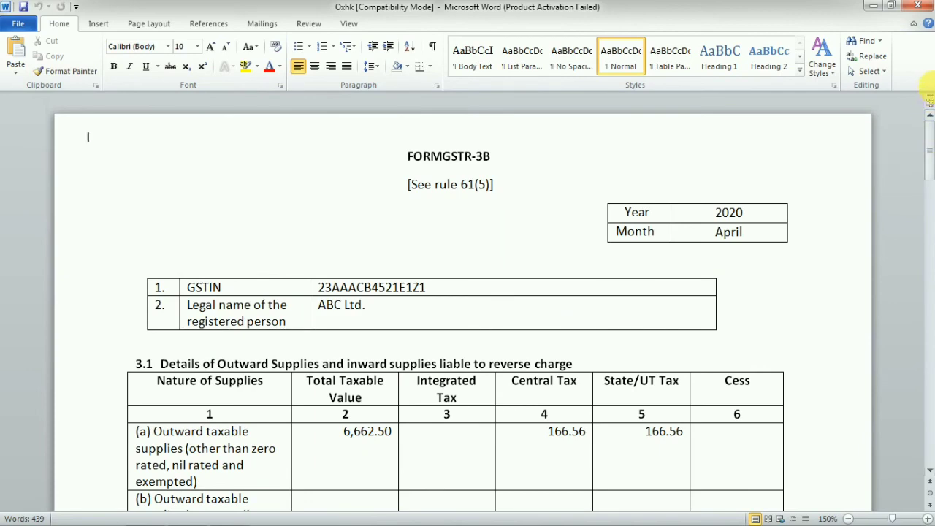
- Dismiss the Microsoft Office Activation Wizard, minimize the Word form and switch back to Tally.ERP 9
click(873, 6)
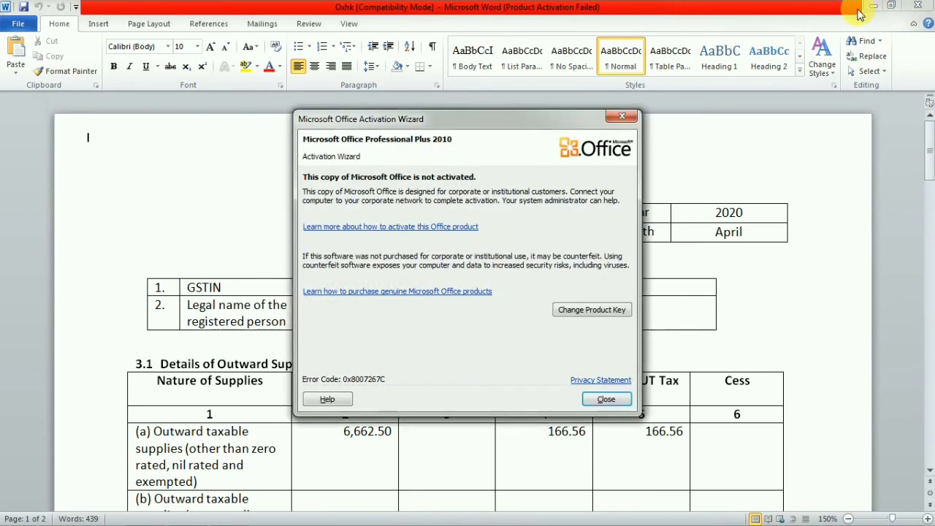
click(608, 399)
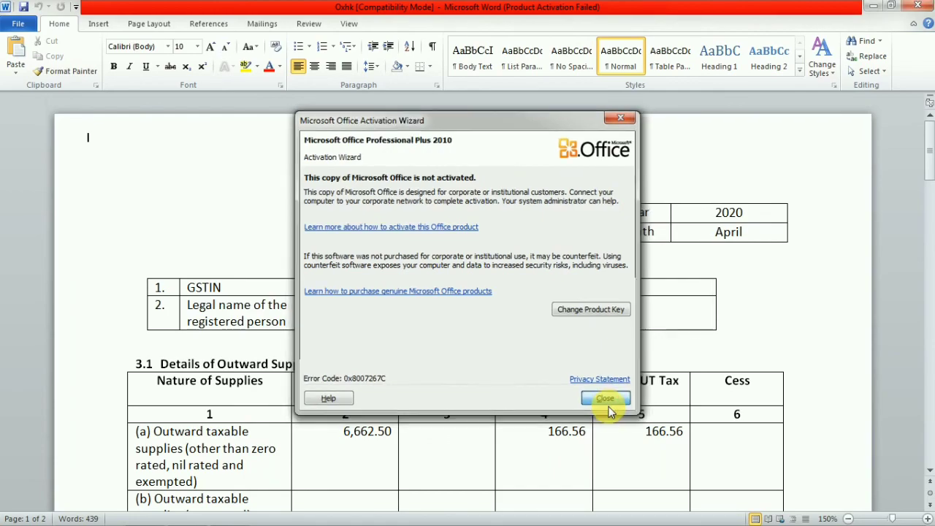
click(873, 7)
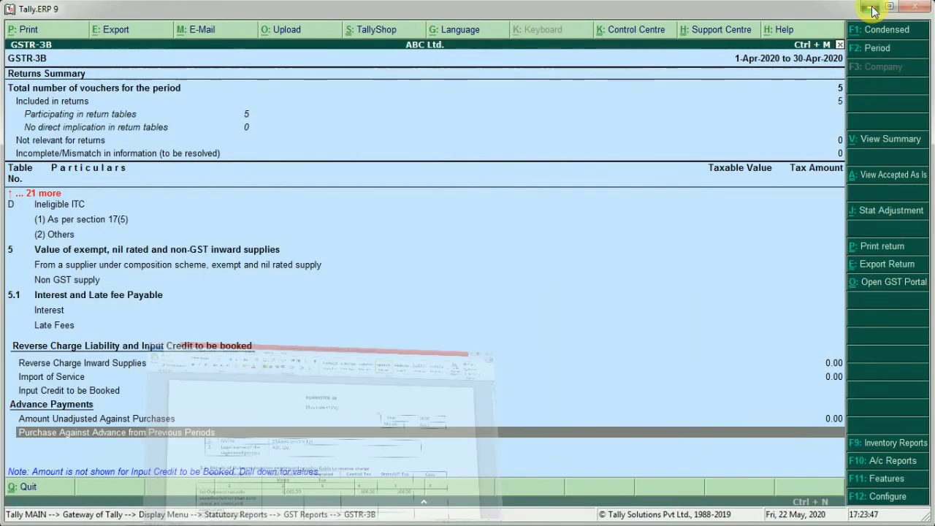
click(910, 6)
mouse_move(432, 522)
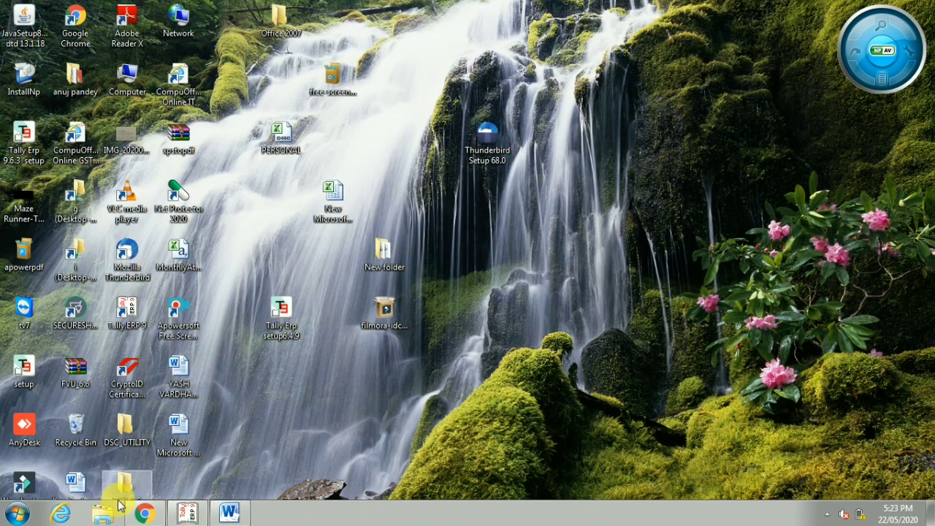
click(185, 517)
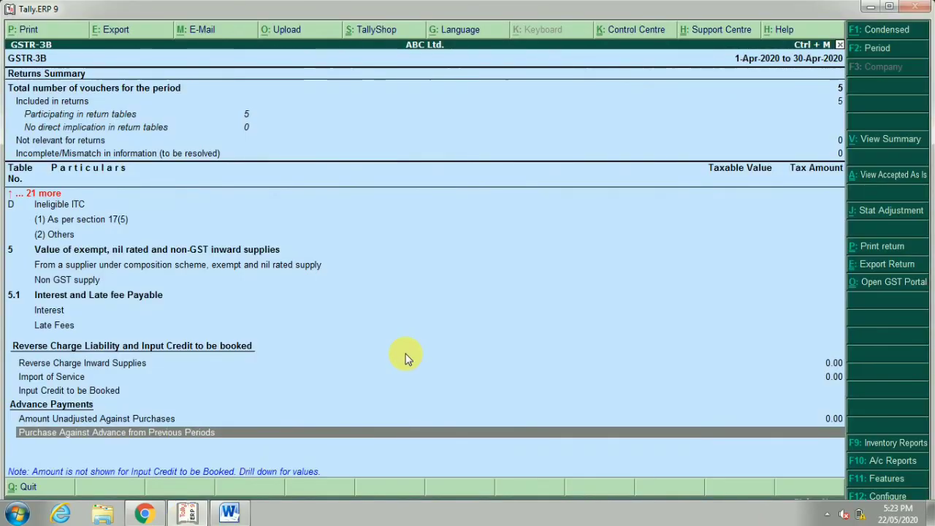
- Leave the GSTR-3B report and open GSTR-1 from GST Reports
key(Escape)
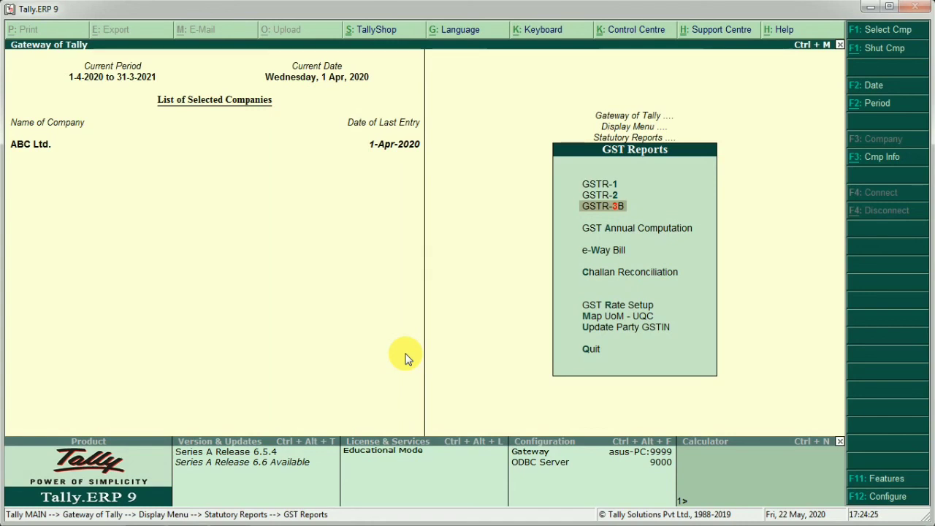
key(Up)
key(Up)
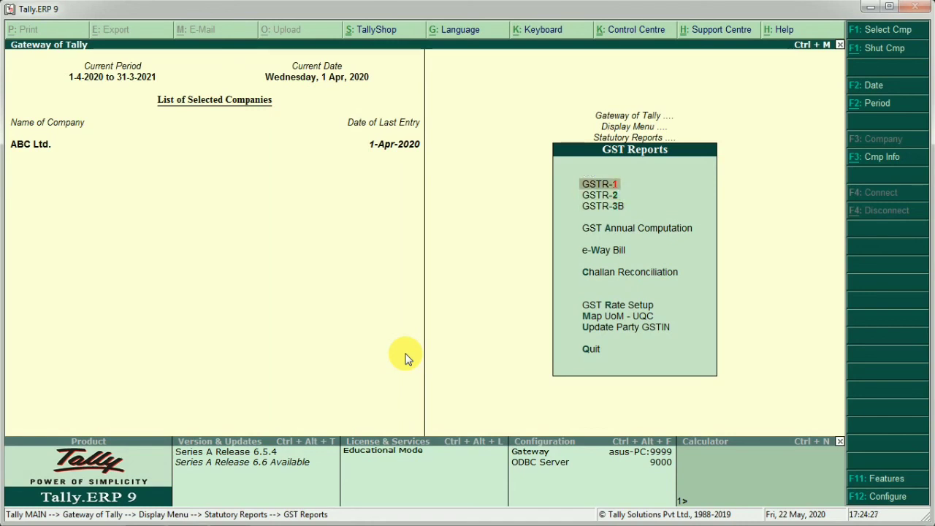
key(Return)
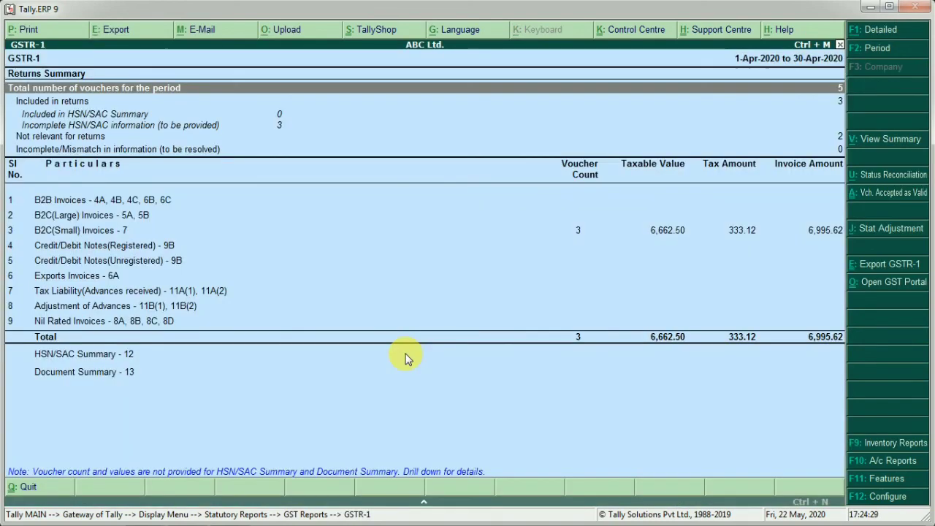